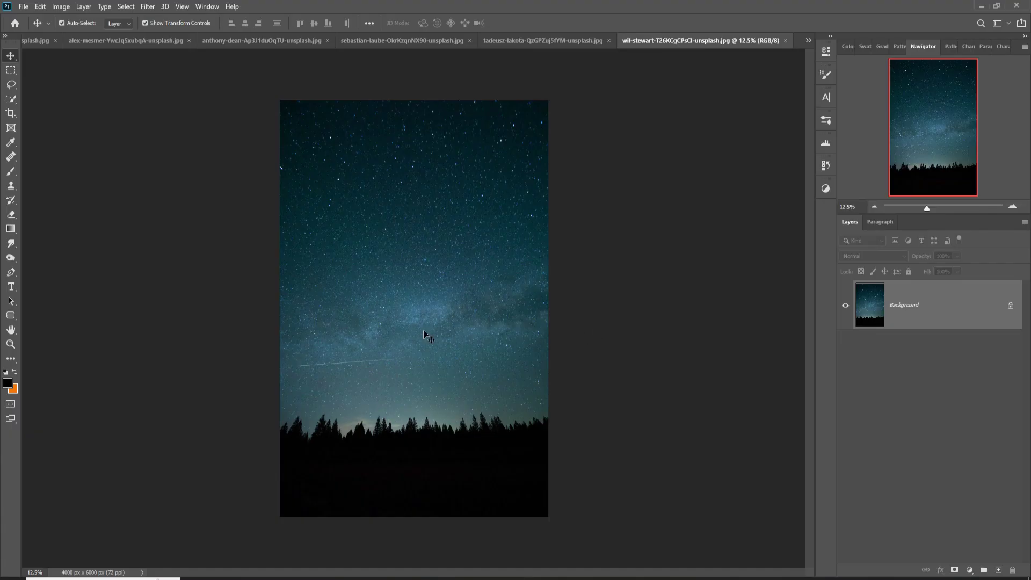
Step: Create a blank 1920×1080 document, crop it to an 885×1080 portrait, and bring up the coastline photo
left_click(24, 7)
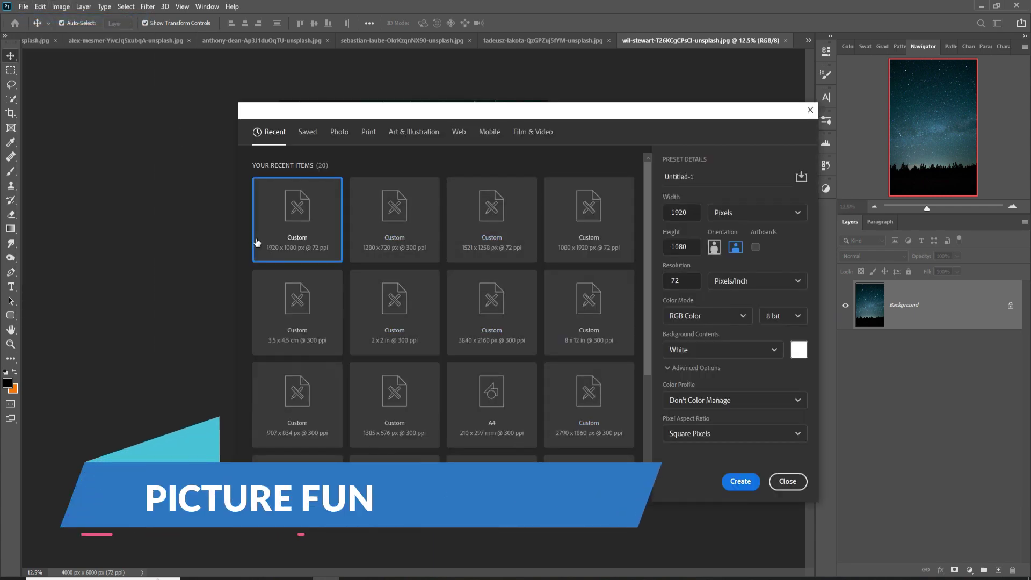
left_click(741, 480)
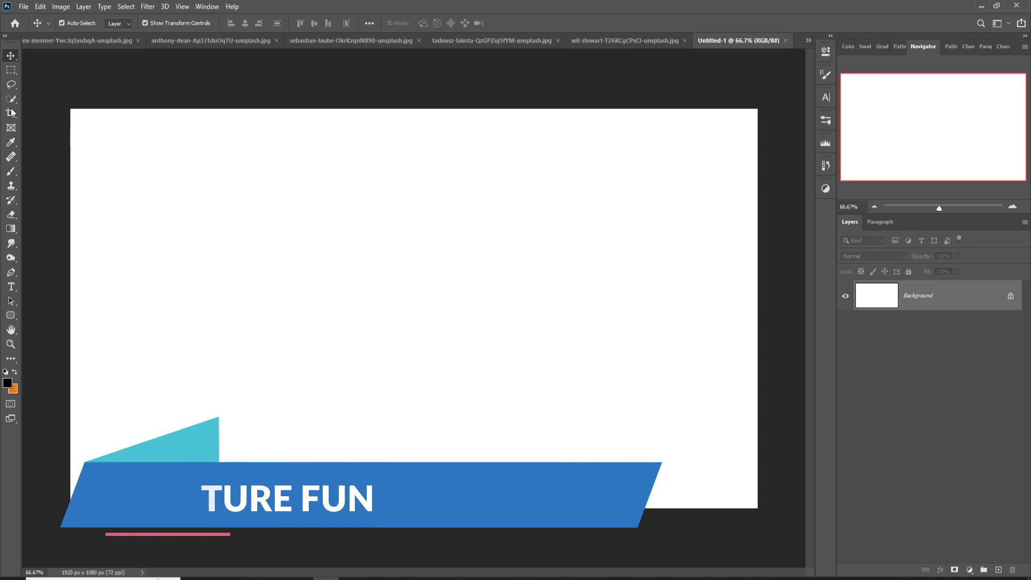
key("c")
left_click_drag(76, 317, 256, 320)
left_click(562, 23)
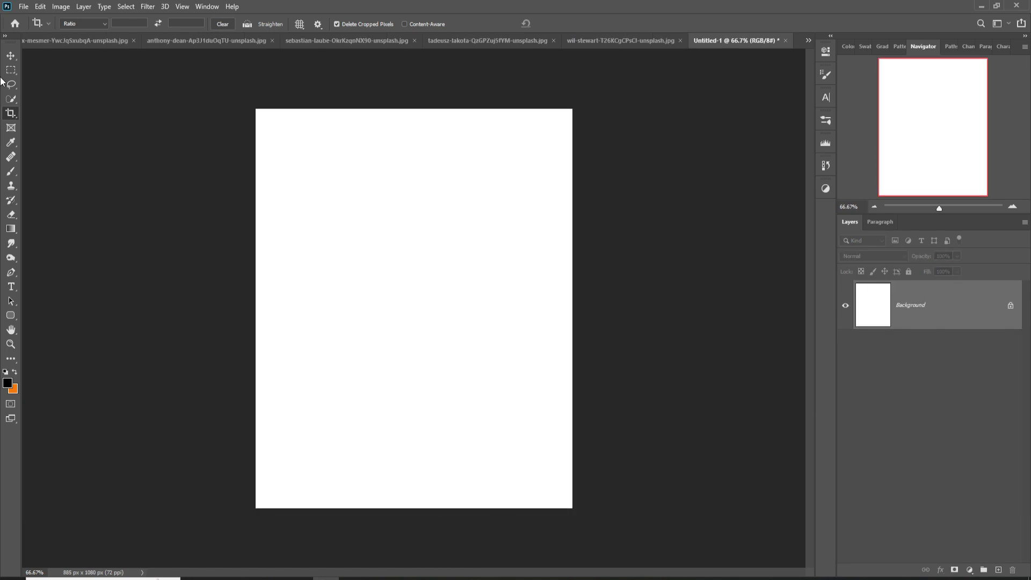
left_click(11, 55)
left_click(198, 44)
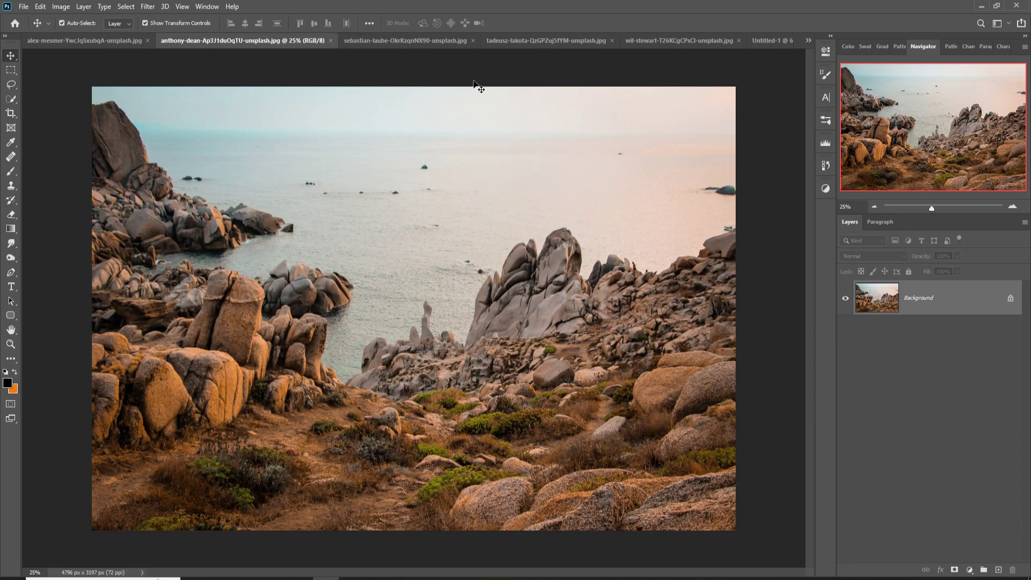
Step: On the camel photo, Quick-Select the sandy ground, including the gap between the hind legs, and copy it to Layer 1
left_click(398, 41)
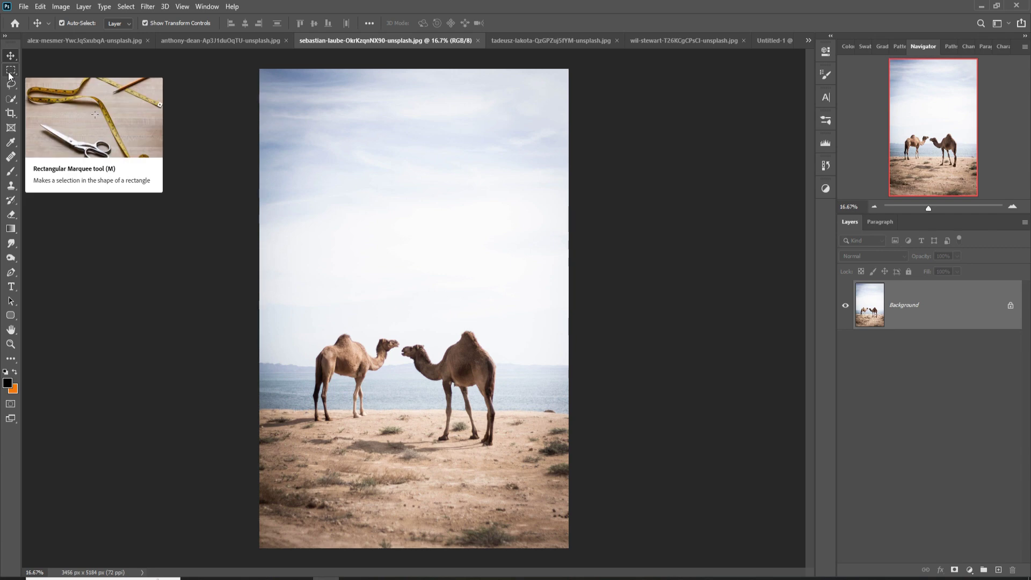
left_click(10, 99)
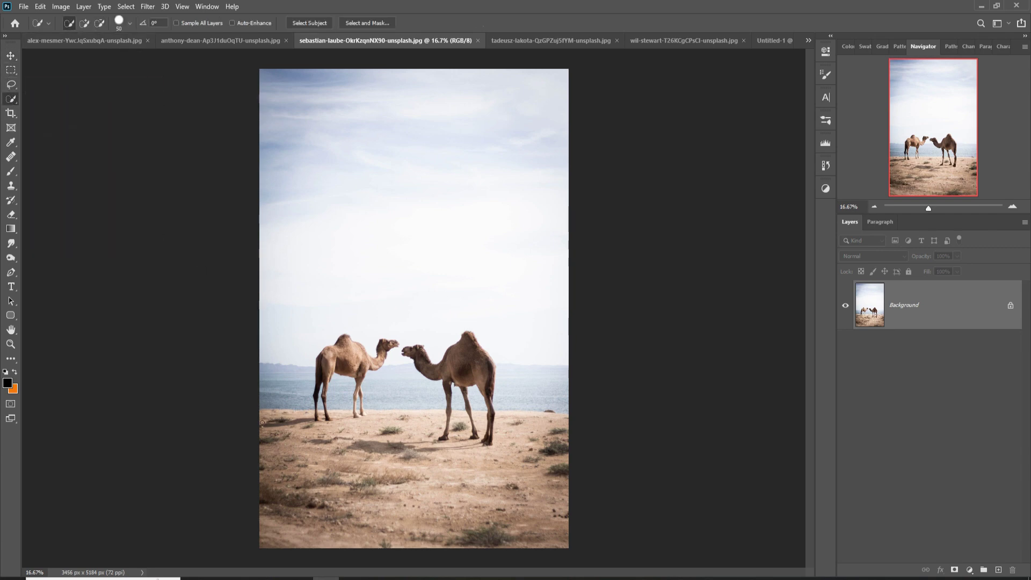
left_click_drag(283, 421, 504, 425)
left_click_drag(572, 495, 476, 529)
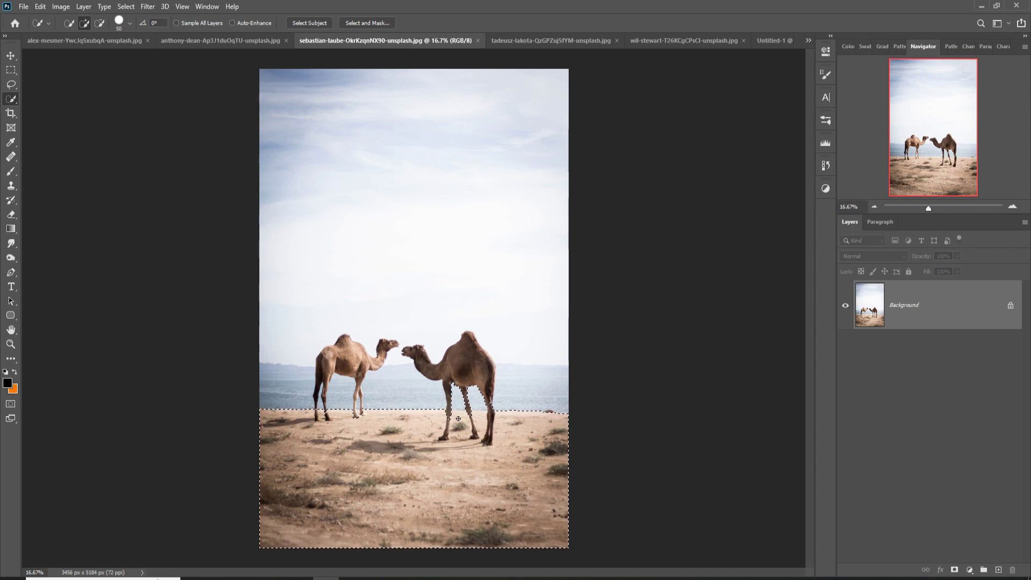
left_click(83, 24)
left_click(99, 24)
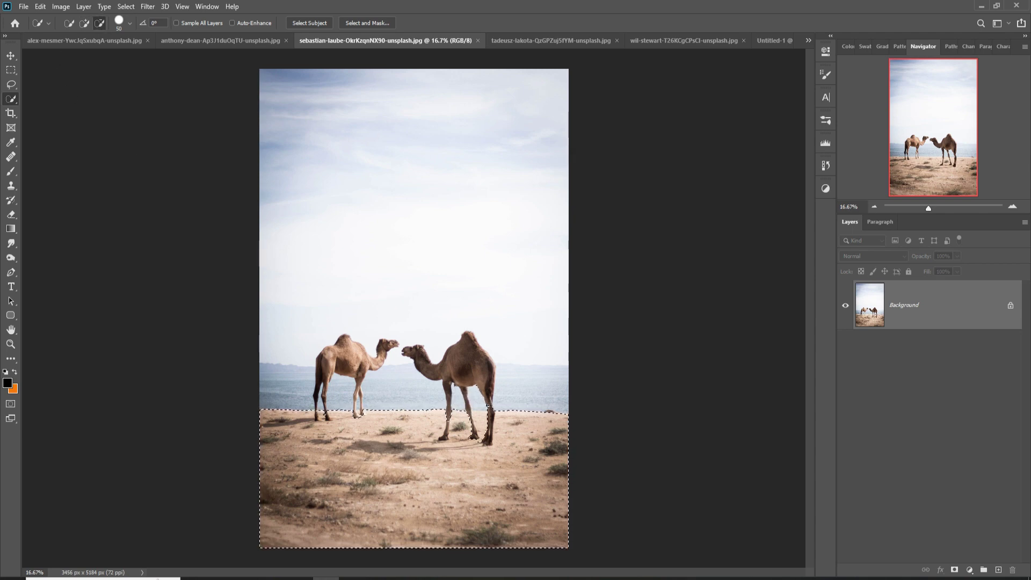
left_click(84, 24)
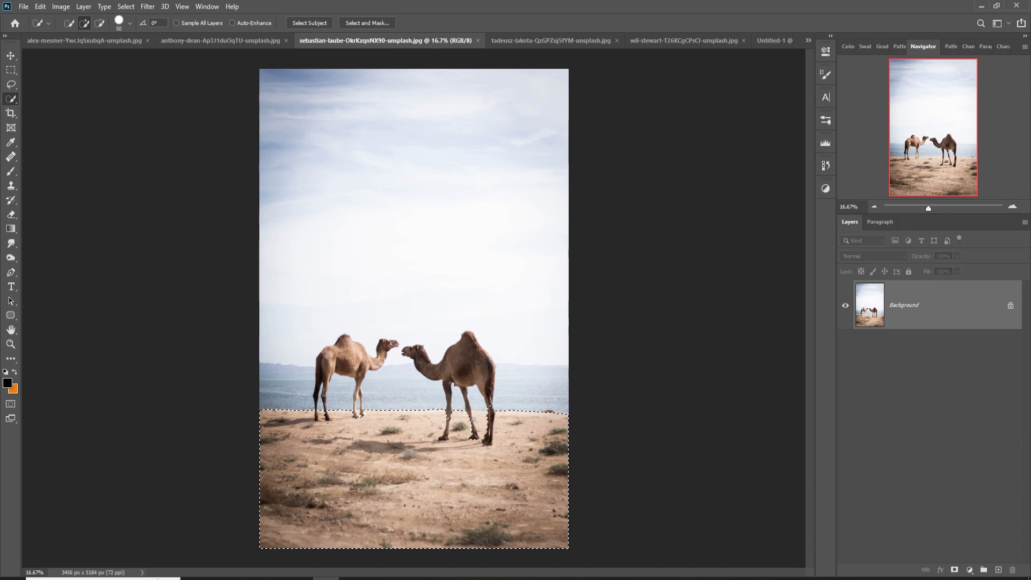
left_click_drag(473, 419, 482, 418)
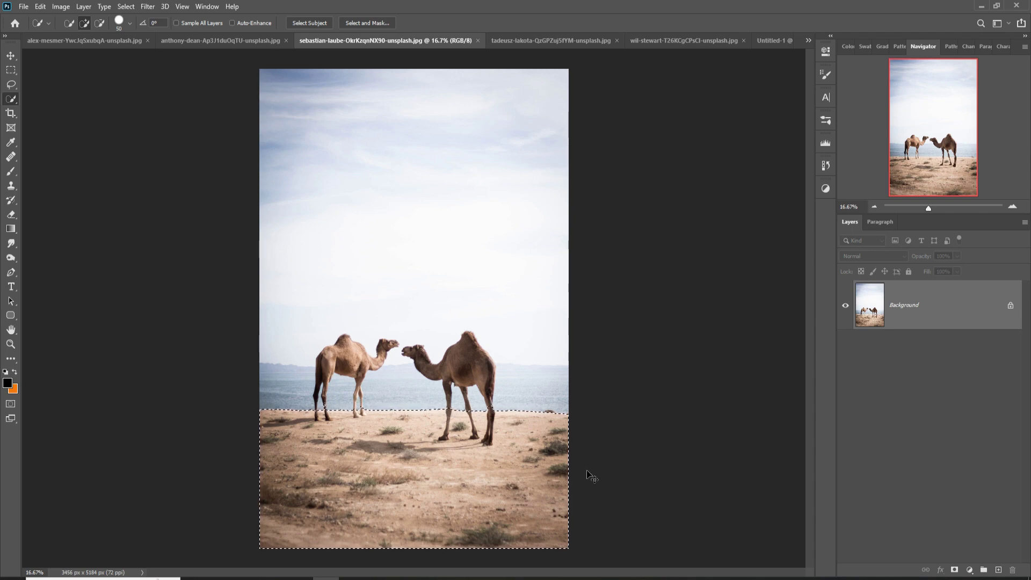
key("ctrl+j")
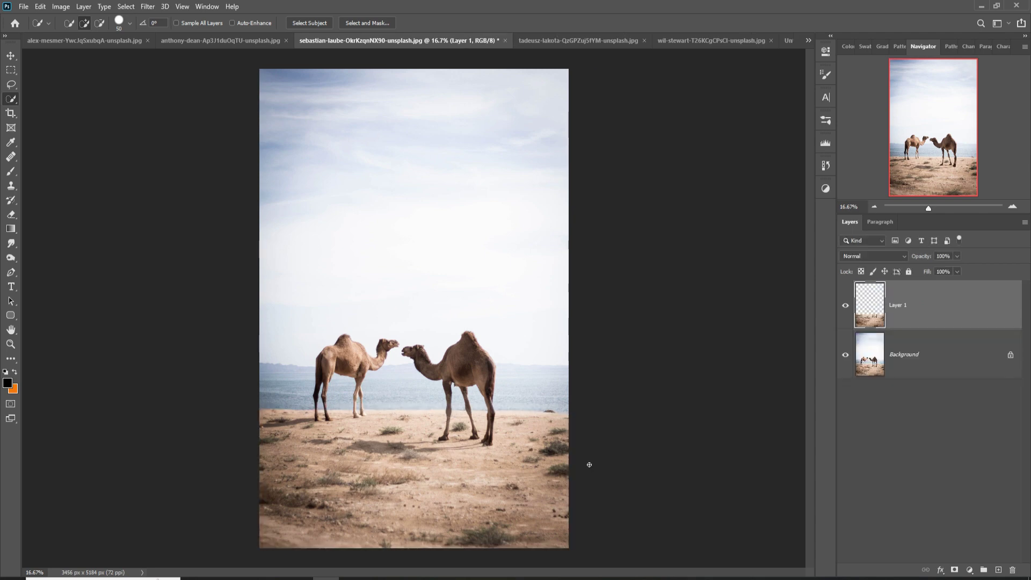
Step: Hide the Background and erase both camel leg tops above the horizon with a smaller eraser
left_click(845, 354)
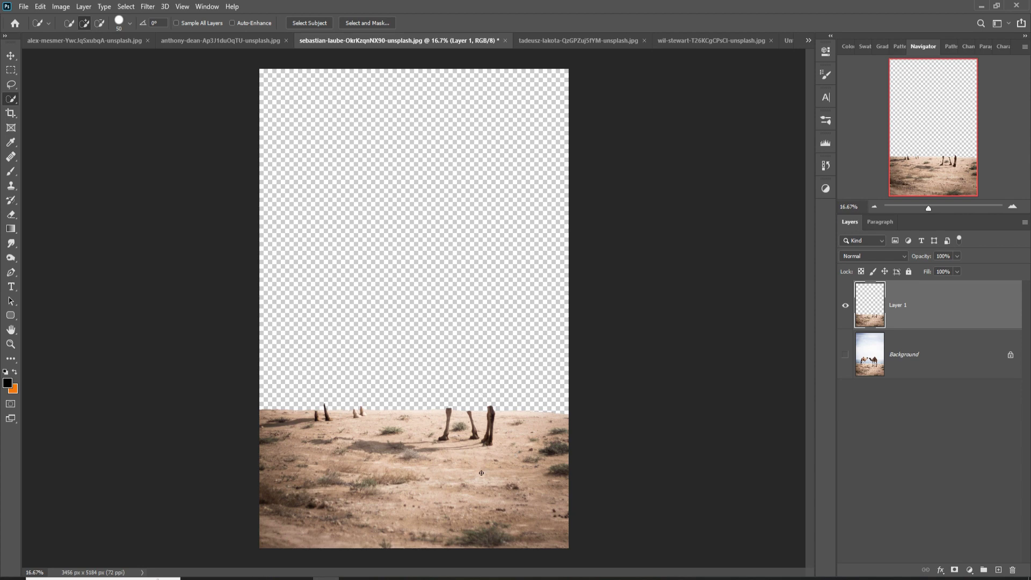
scroll(483, 477, "up", 1)
scroll(488, 472, "up", 1)
scroll(430, 375, "down", 5)
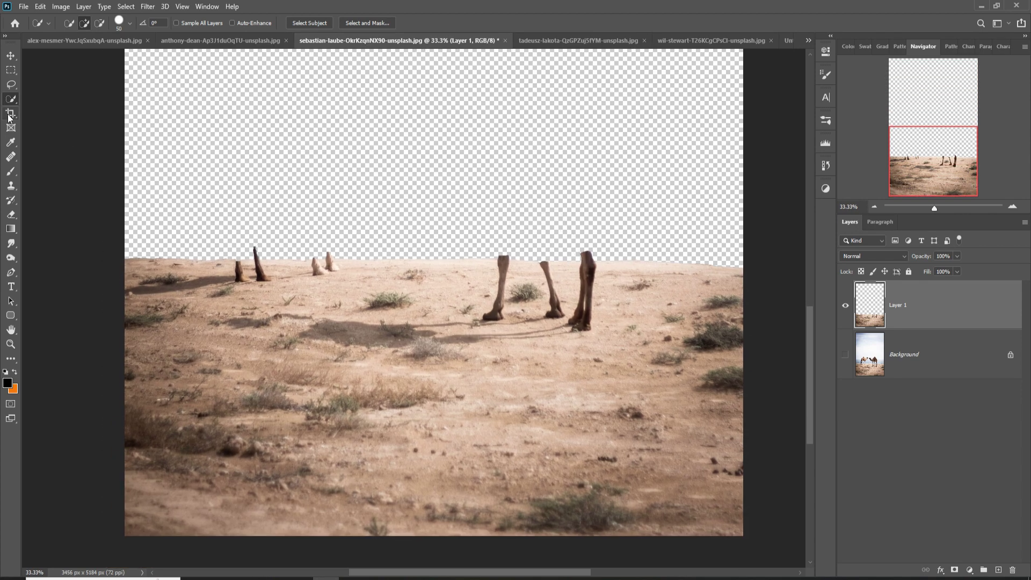
left_click(11, 215)
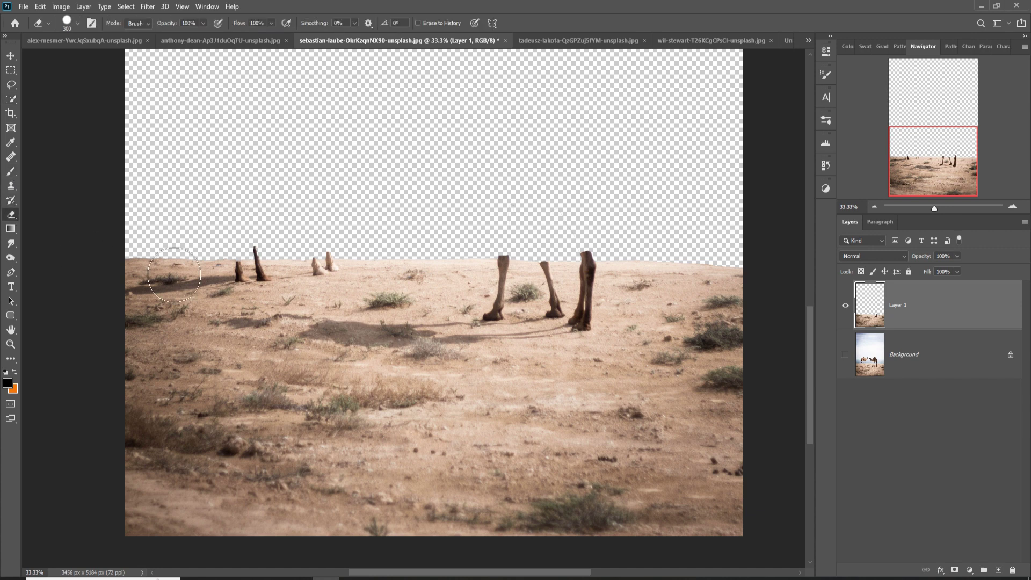
key("bracketleft")
key("bracketleft")
key("bracketleft")
left_click_drag(612, 258, 581, 261)
left_click_drag(513, 260, 496, 260)
left_click(11, 84)
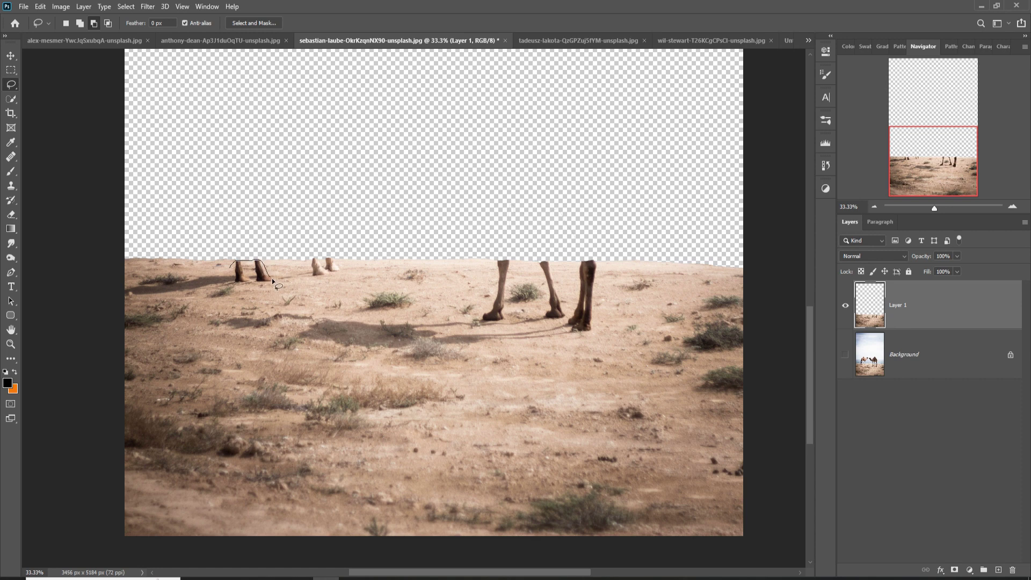
Step: Lasso around the camels' feet, the middle leg and their shadows on the sand
left_click_drag(249, 289, 232, 262)
mouse_move(311, 277)
left_mouse_down()
mouse_move(340, 266)
mouse_move(317, 259)
mouse_move(312, 274)
left_mouse_up()
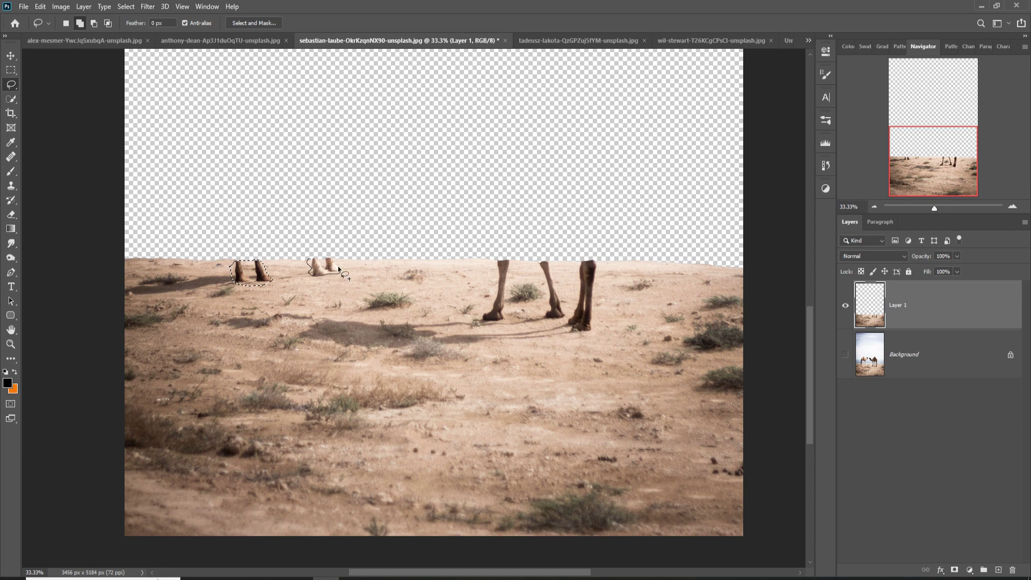
left_click_drag(323, 259, 317, 260)
mouse_move(497, 260)
left_mouse_down()
mouse_move(499, 300)
mouse_move(483, 320)
mouse_move(510, 266)
mouse_move(496, 261)
mouse_move(547, 283)
mouse_move(560, 306)
left_mouse_up()
mouse_move(560, 307)
left_mouse_down()
mouse_move(539, 261)
mouse_move(570, 328)
mouse_move(598, 267)
mouse_move(586, 260)
left_mouse_up()
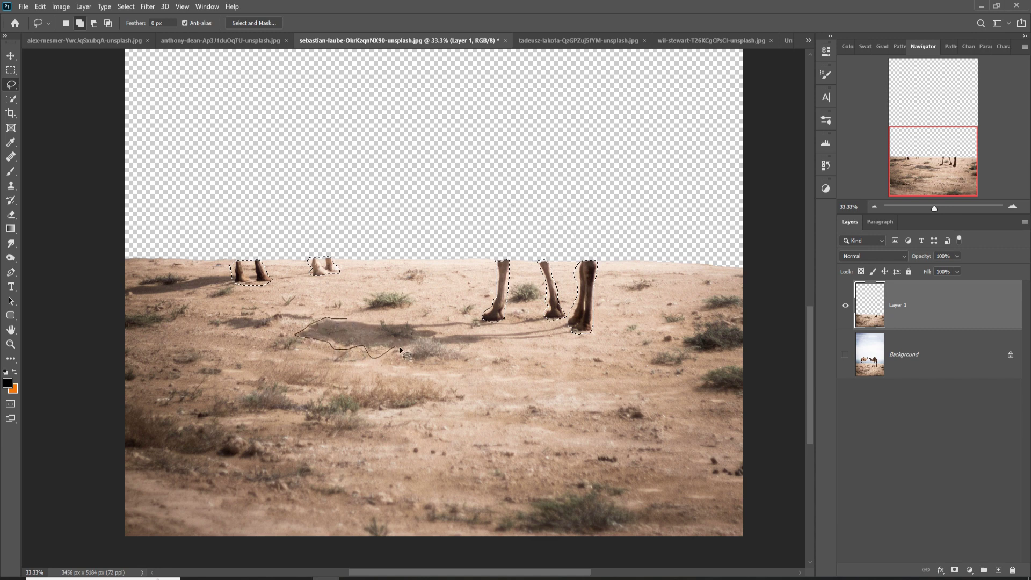
mouse_move(520, 345)
left_mouse_down()
mouse_move(513, 319)
mouse_move(329, 319)
left_mouse_up()
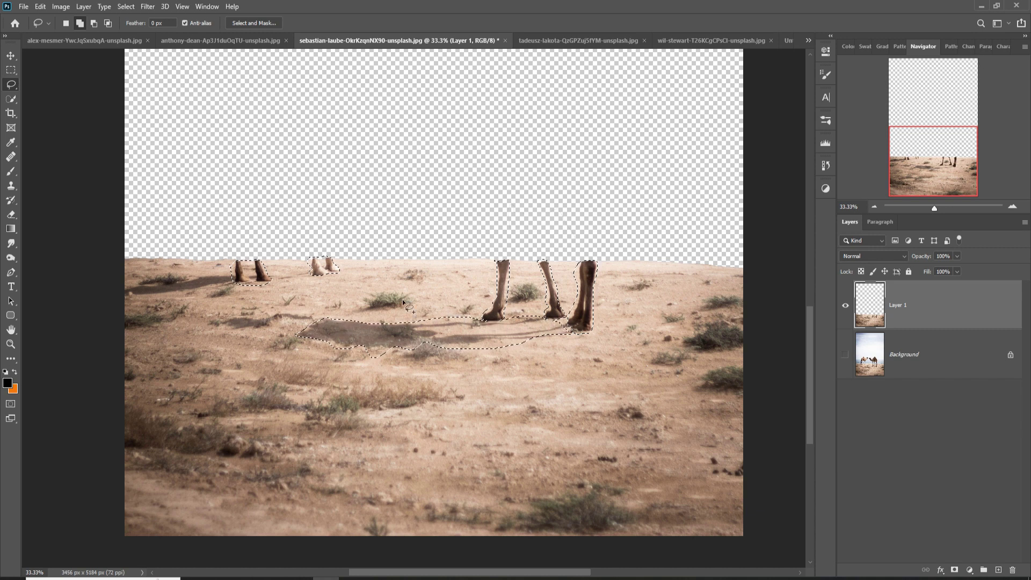
left_click_drag(235, 281, 129, 293)
left_click_drag(130, 298, 235, 283)
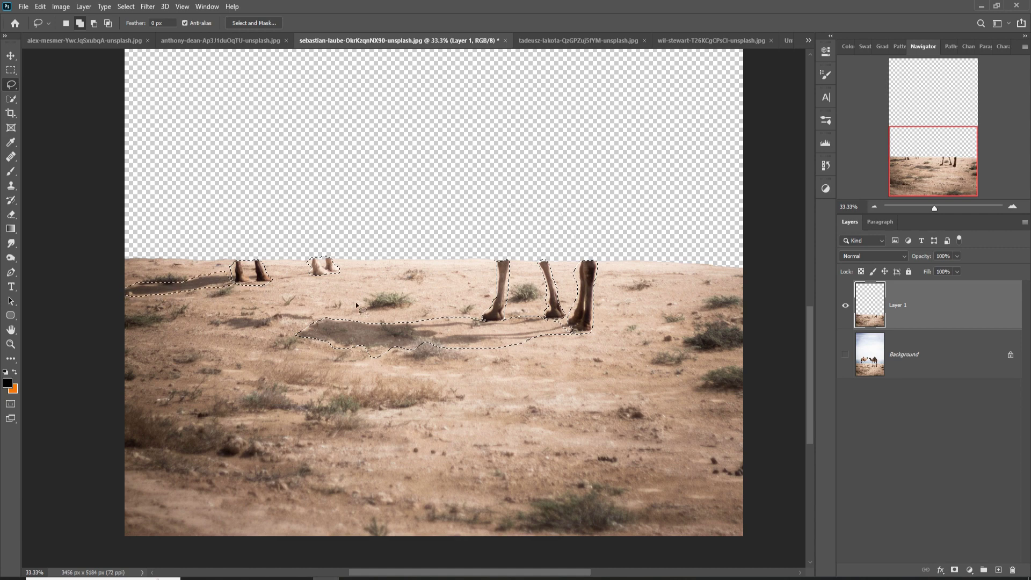
Step: Content-Aware Fill the selection to remove the legs, then deselect
left_click(40, 6)
left_click(42, 177)
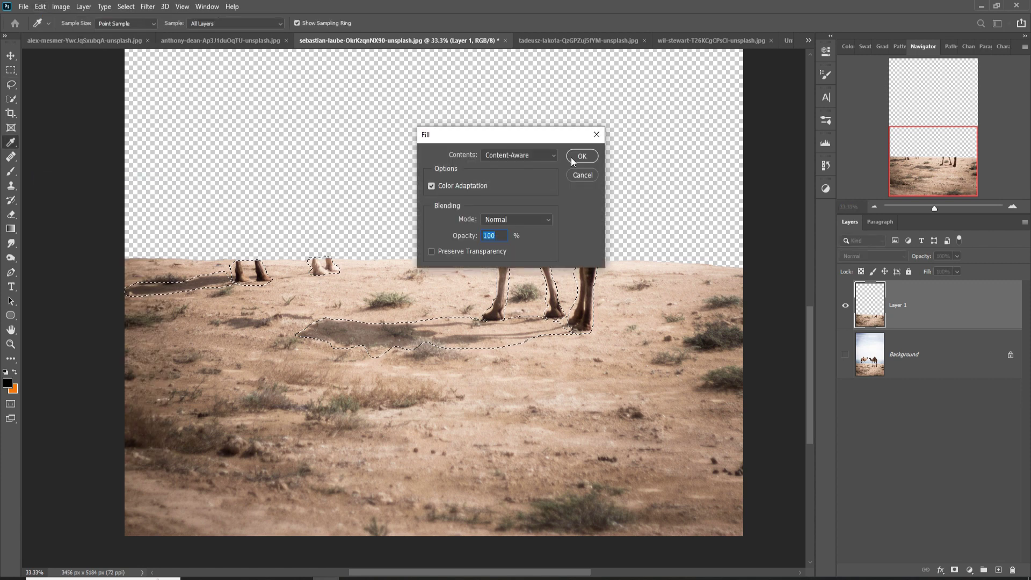
left_click(582, 155)
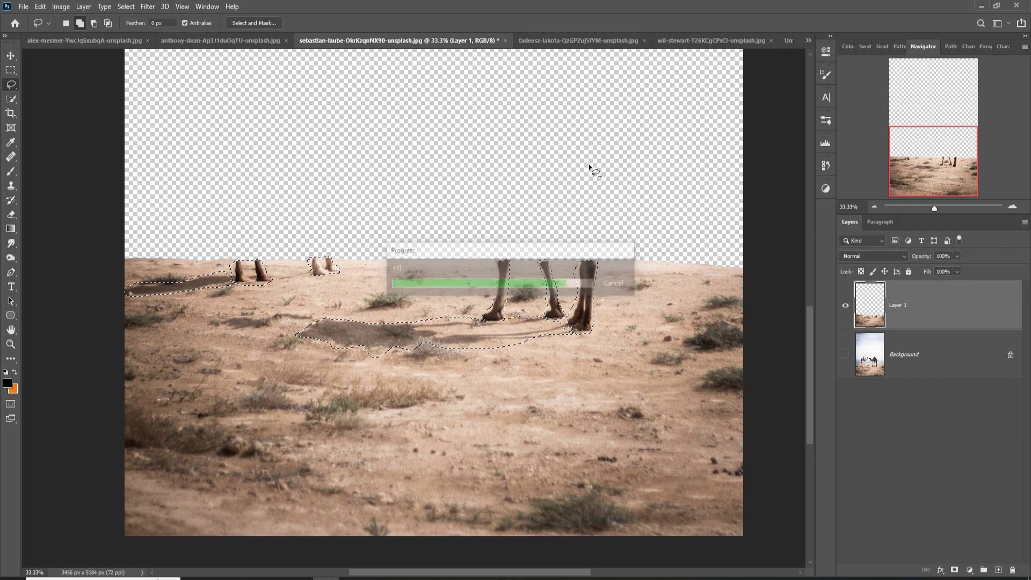
left_click(126, 6)
left_click(141, 31)
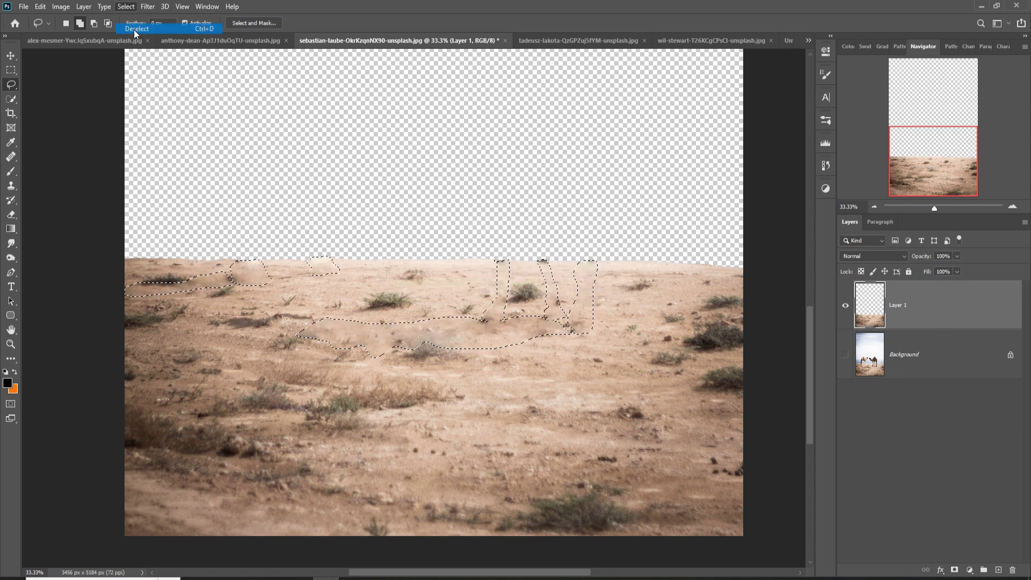
left_click(11, 56)
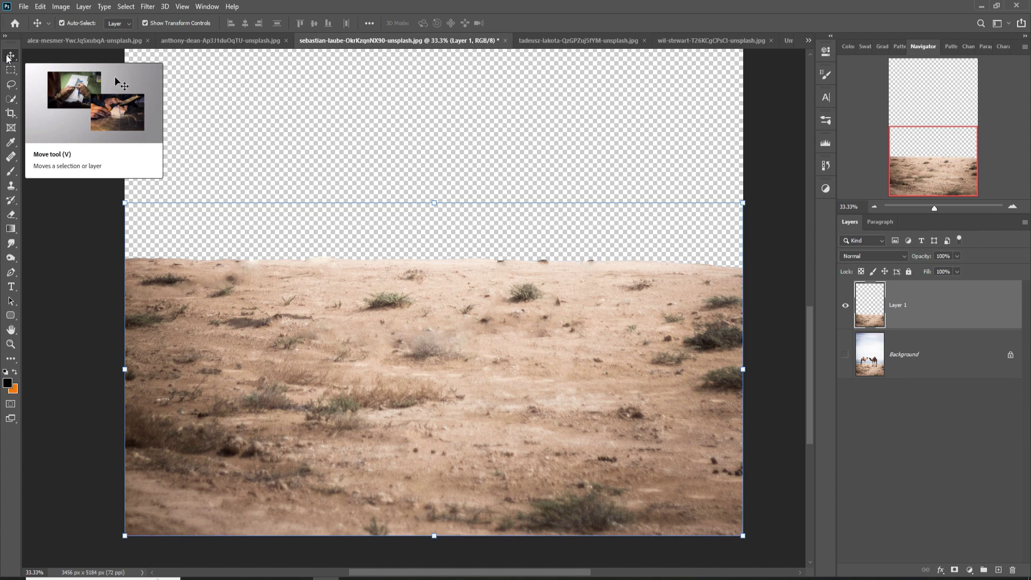
Step: Zoom out and float the camel document in its own window beside the portrait canvas
key("ctrl")
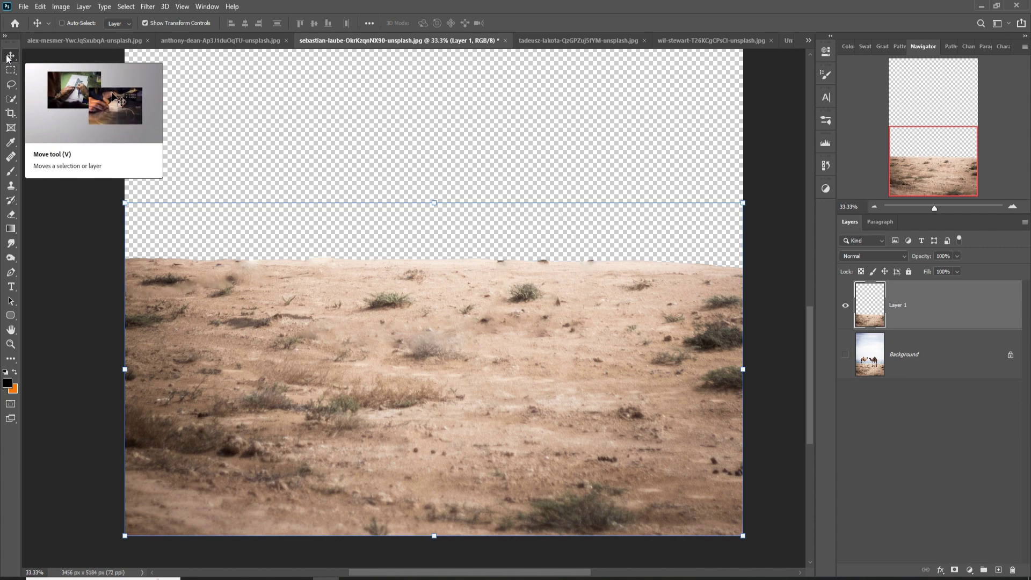
key("ctrl+minus")
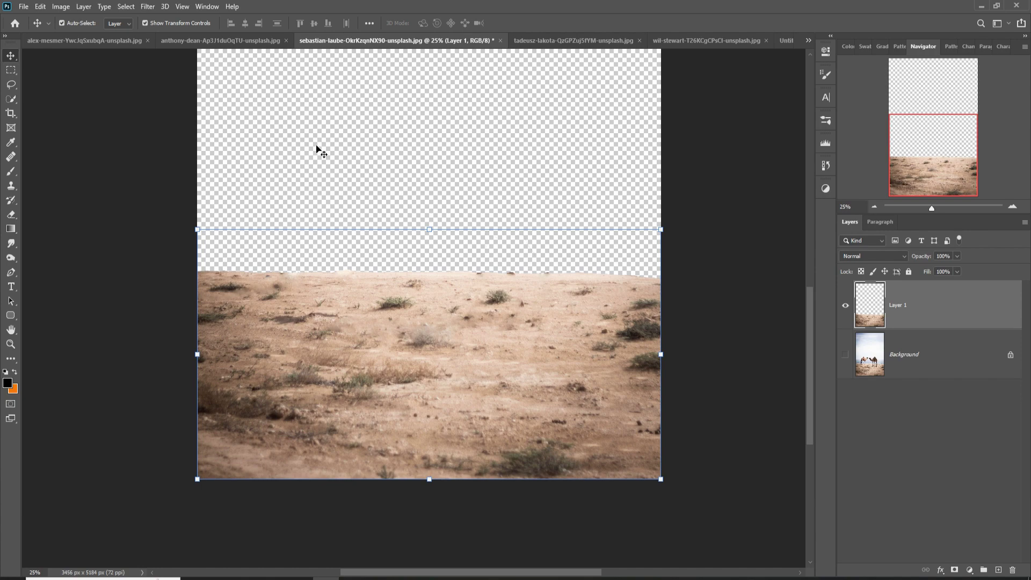
left_click_drag(352, 42, 356, 63)
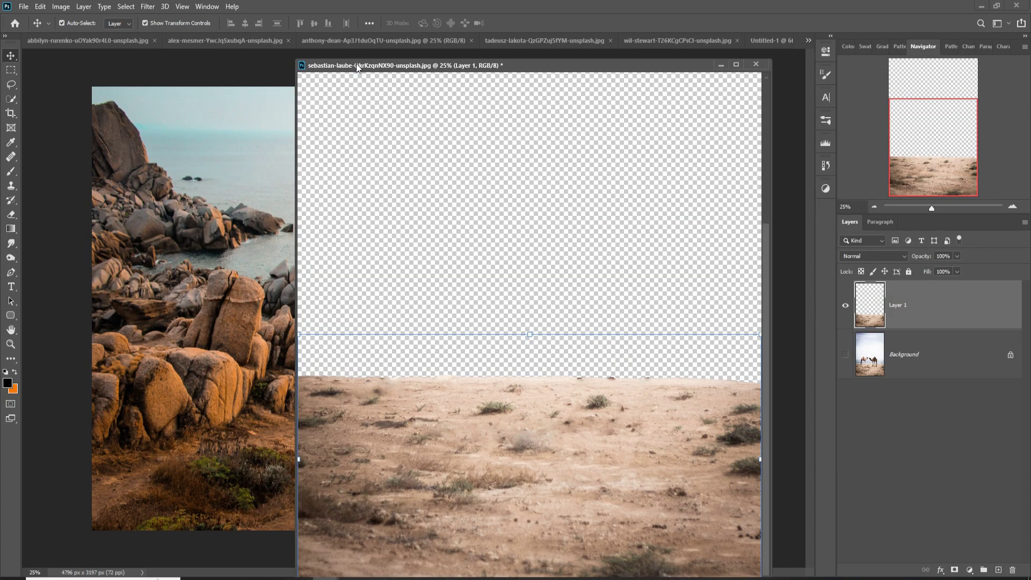
left_click(762, 38)
left_click(578, 414)
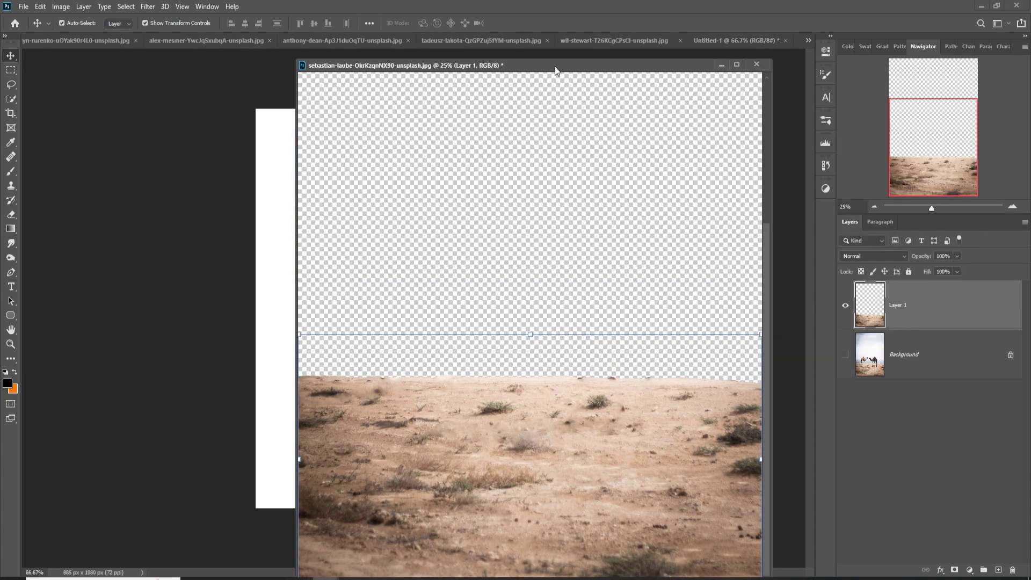
left_click_drag(555, 66, 734, 47)
Step: Drag the ground layer into the portrait document and scale it into a strip along the bottom
left_click_drag(694, 449, 446, 404)
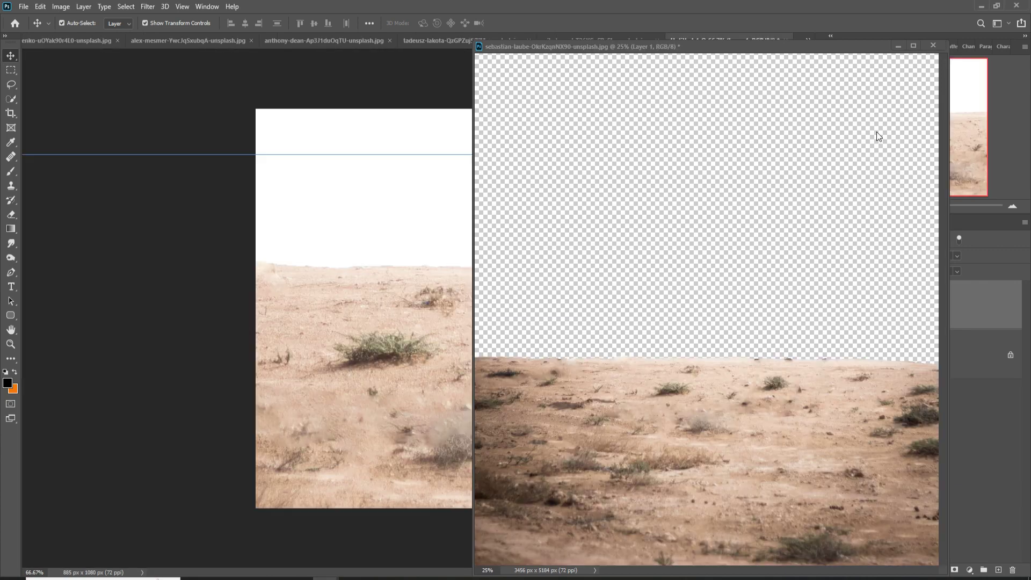
left_click(897, 47)
mouse_move(475, 156)
left_mouse_down()
mouse_move(412, 248)
mouse_move(412, 392)
left_mouse_up()
left_click_drag(405, 437, 434, 459)
Step: Stretch the desert layer out to both canvas edges and commit the resize
left_click(531, 23)
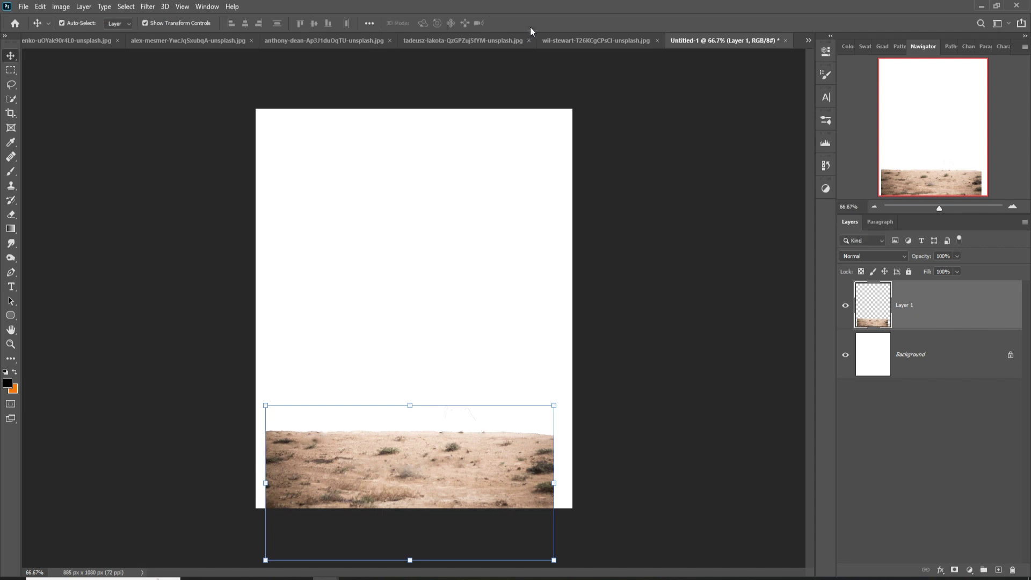
left_click_drag(559, 489, 573, 486)
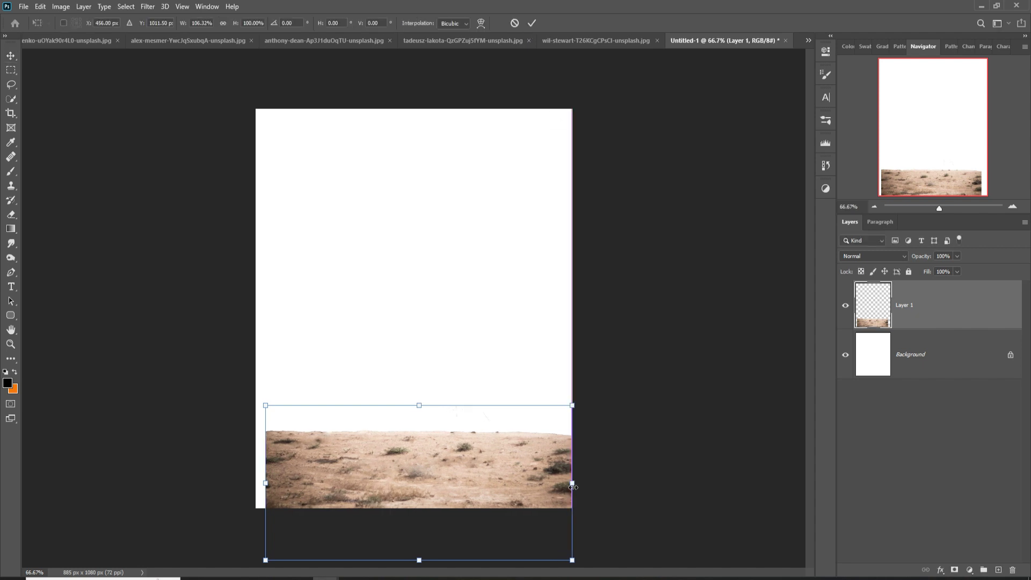
left_click_drag(273, 487, 262, 487)
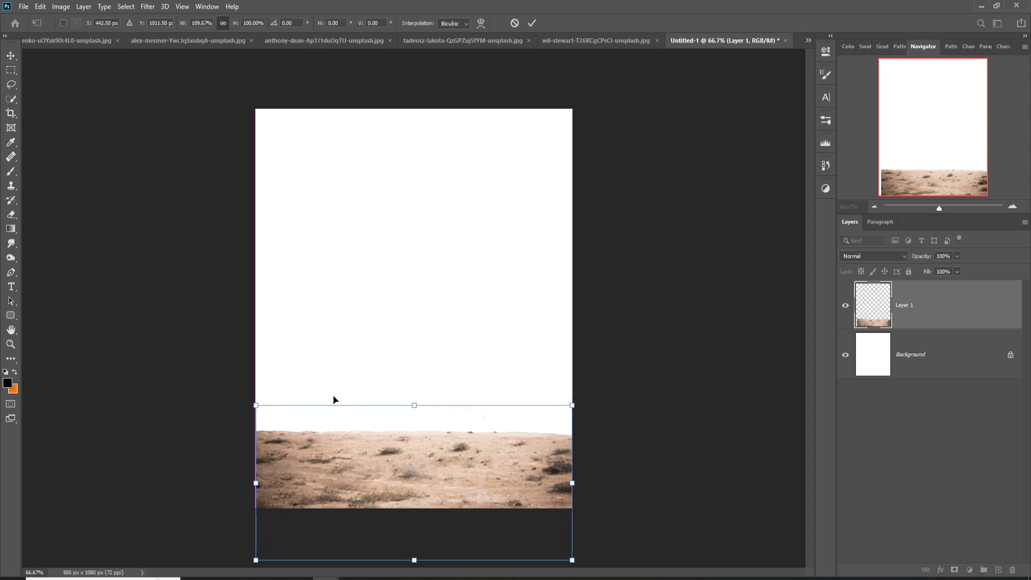
left_click(531, 23)
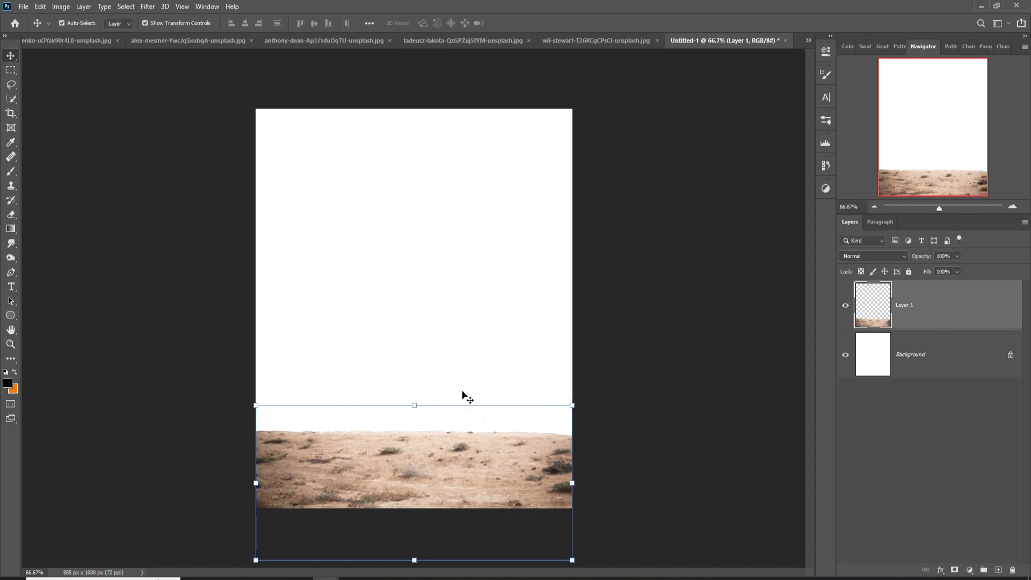
Step: Warp the desert ground, lifting the right and left ends to curve the horizon
left_click(46, 9)
mouse_move(57, 259)
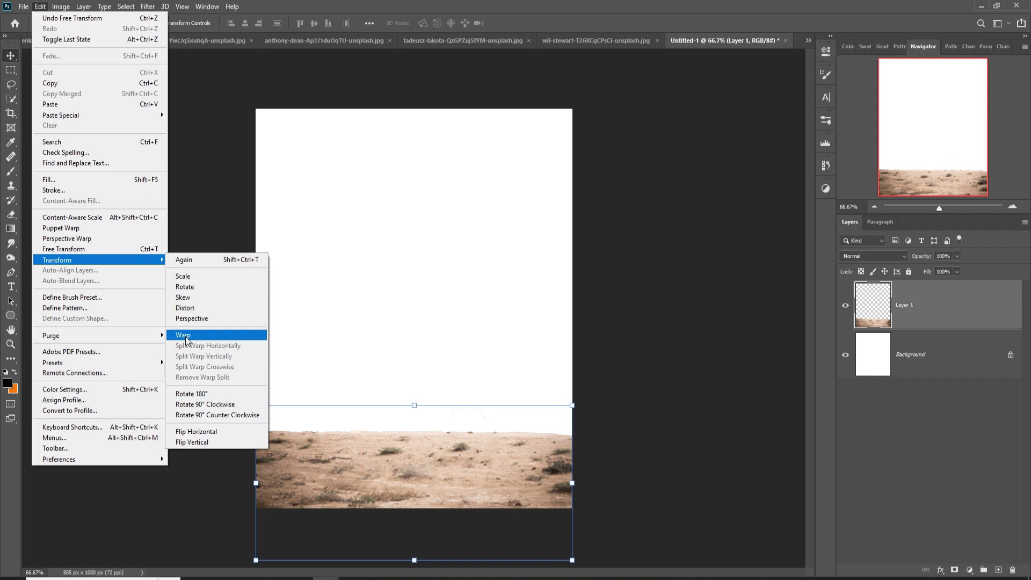
left_click(183, 335)
left_click_drag(573, 405, 576, 345)
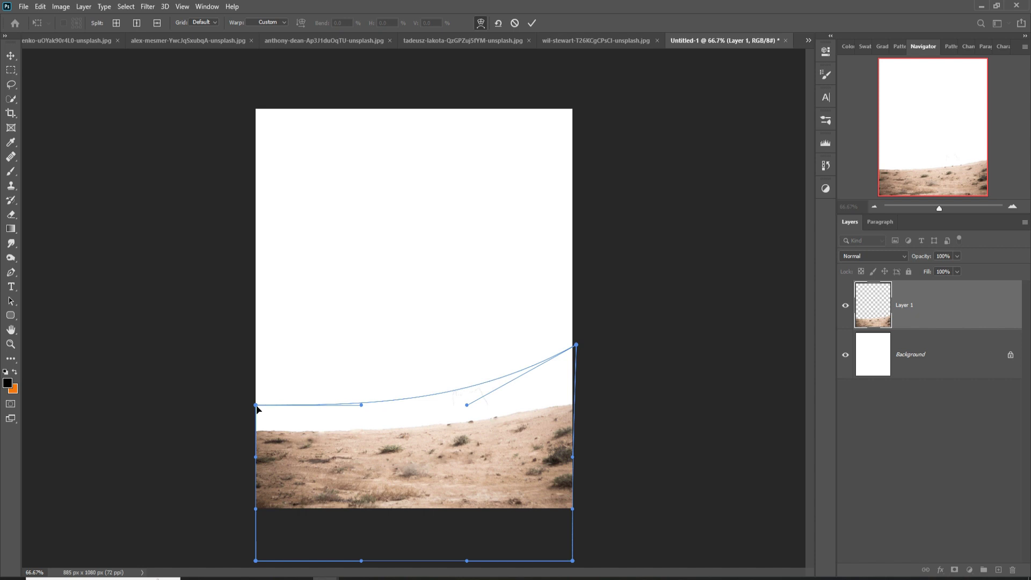
left_click_drag(255, 406, 245, 335)
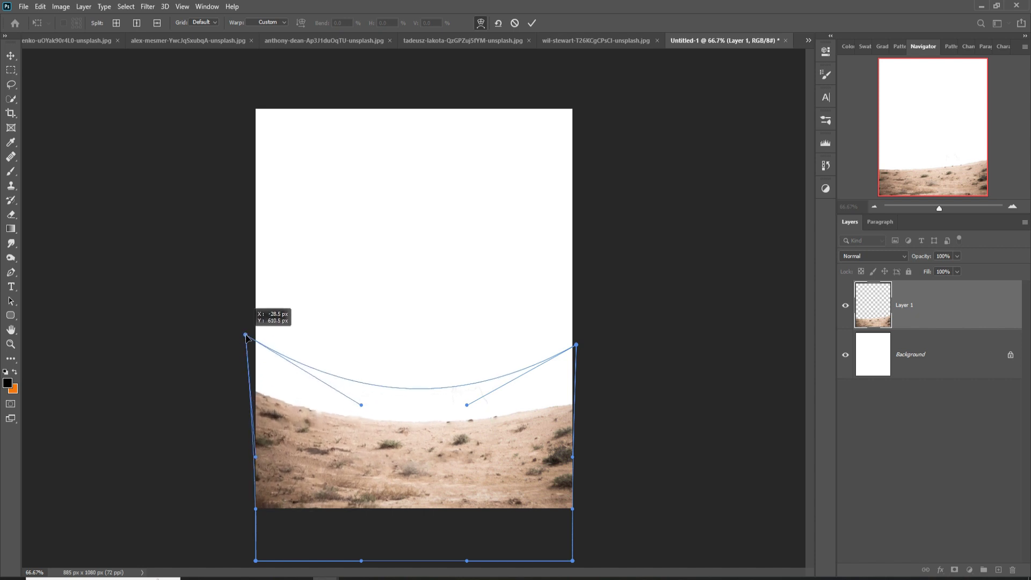
left_click_drag(404, 434, 395, 421)
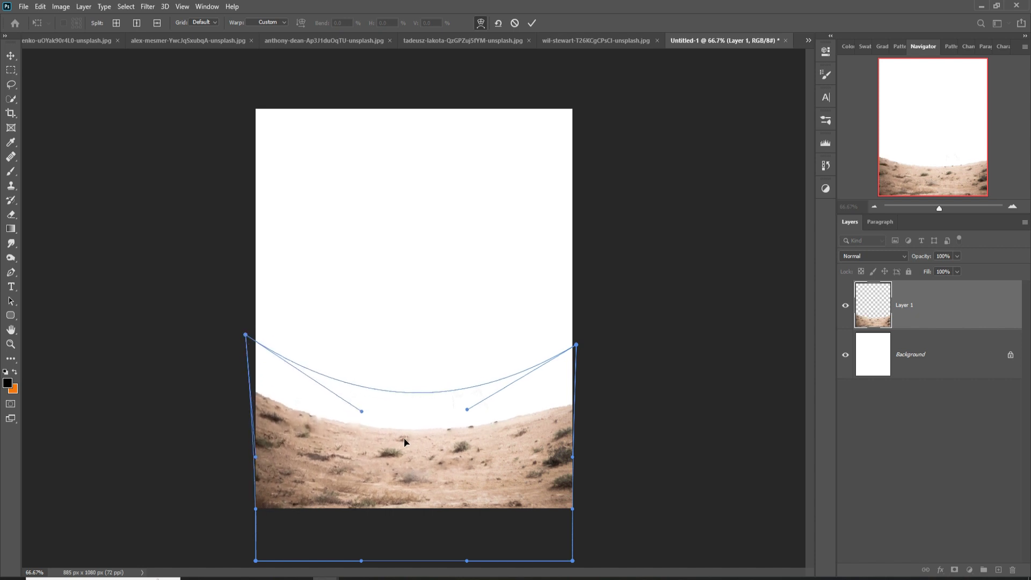
left_click_drag(245, 335, 247, 332)
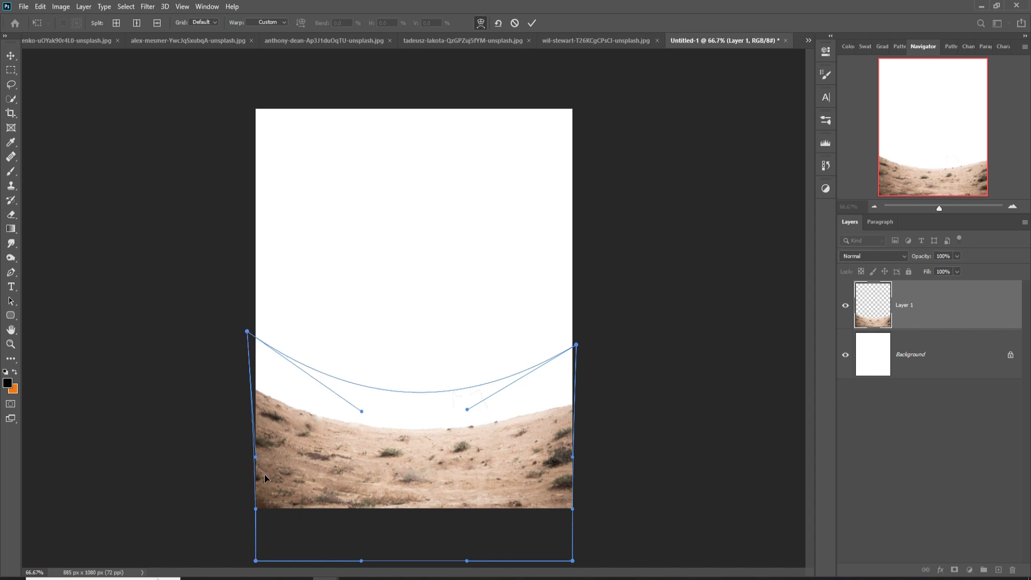
left_click_drag(264, 474, 266, 491)
left_click_drag(247, 331, 246, 386)
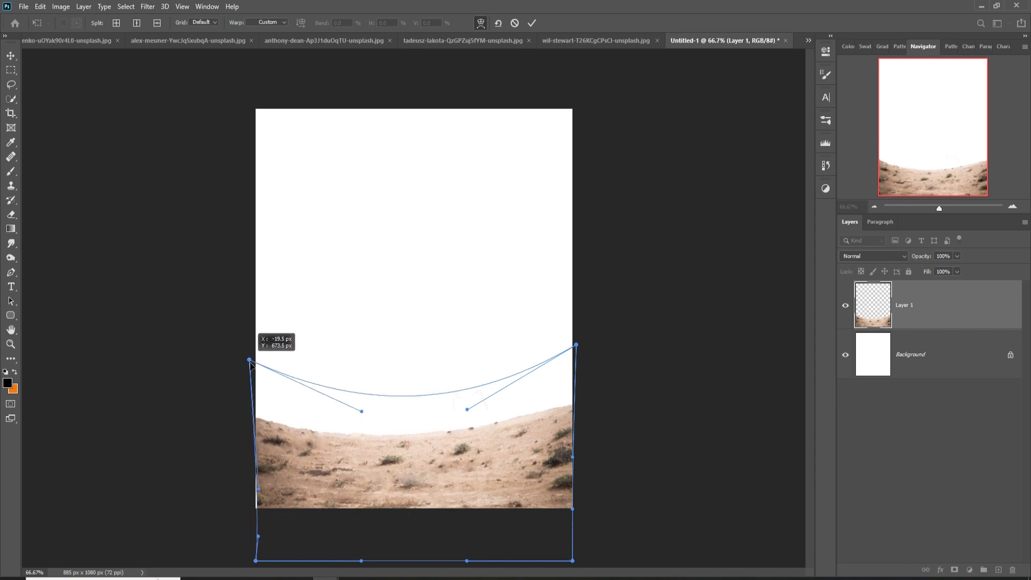
Step: Refine the warp so the right side rises higher and the left and middle ground sink lower
left_click_drag(255, 451, 257, 464)
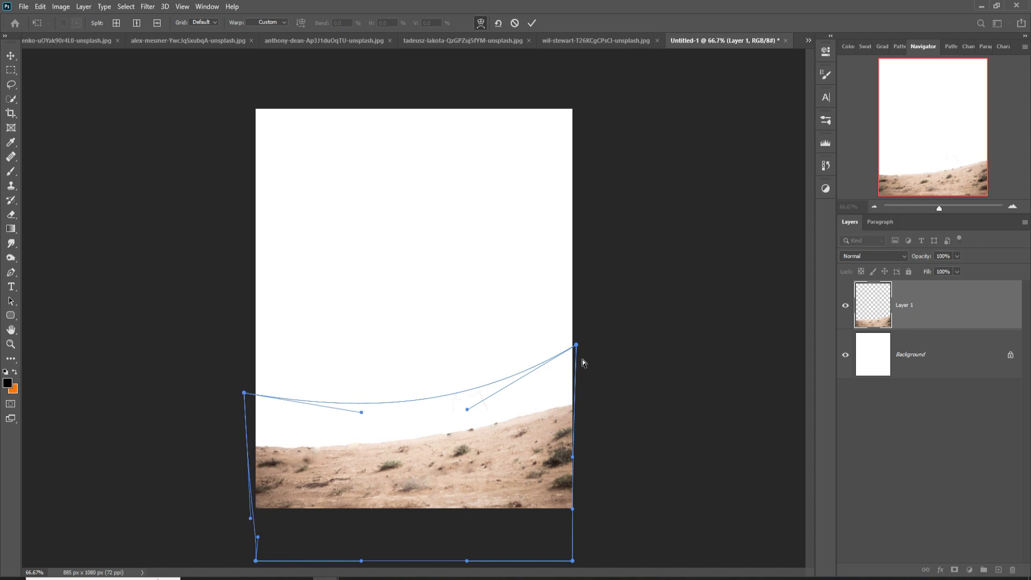
left_click_drag(575, 345, 576, 301)
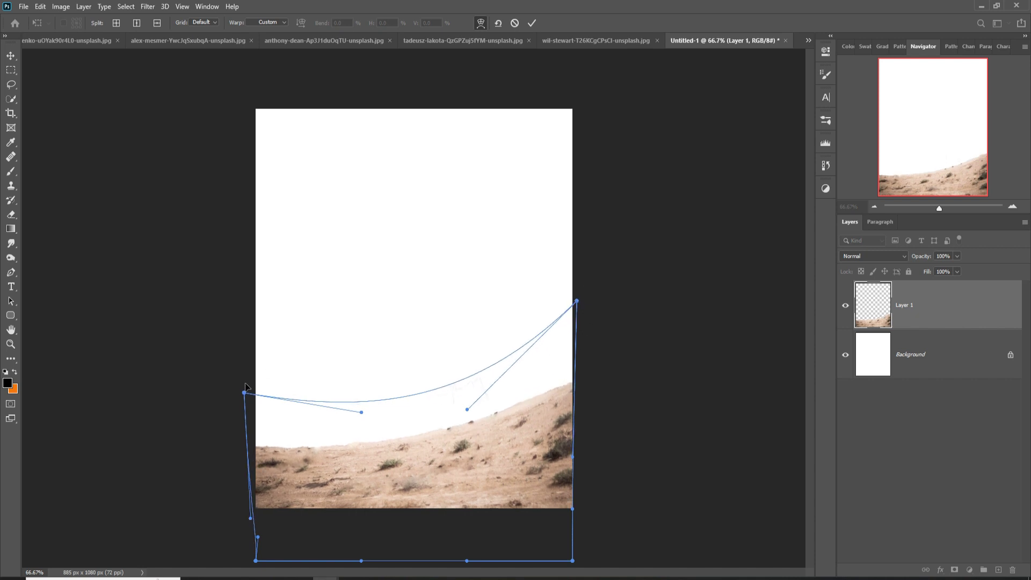
left_click_drag(244, 394, 236, 368)
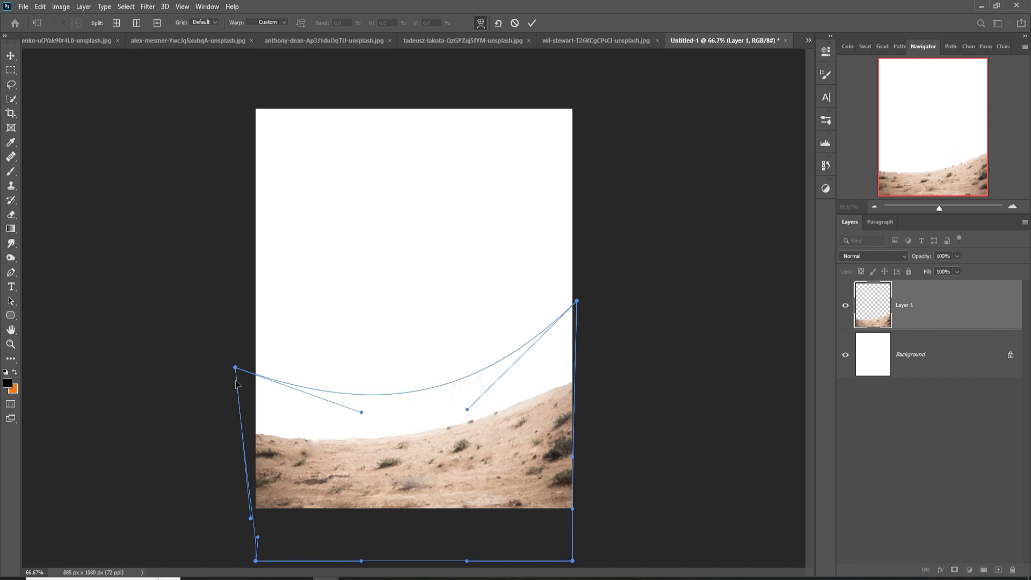
left_click_drag(260, 485, 260, 491)
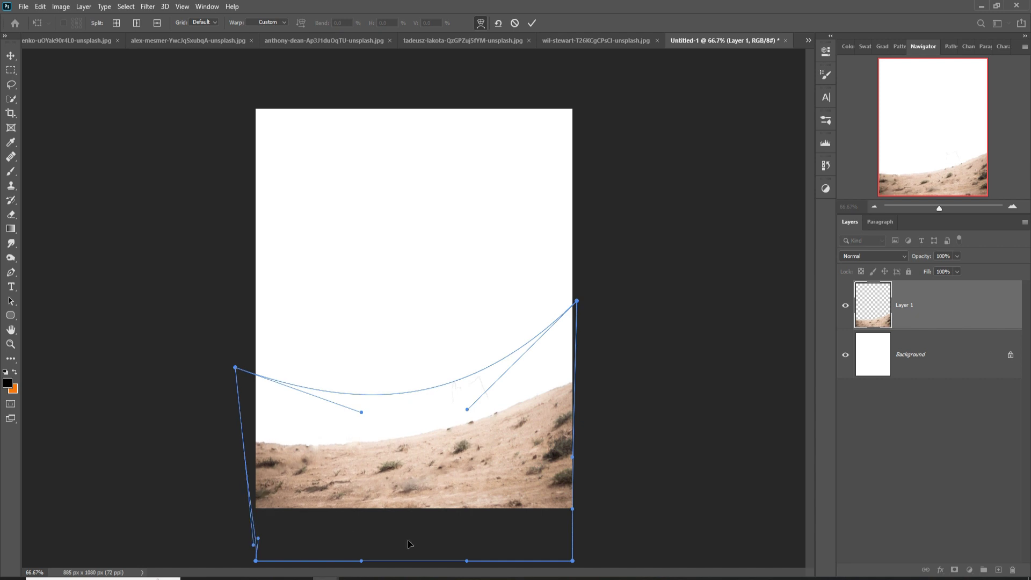
left_click_drag(573, 508, 576, 513)
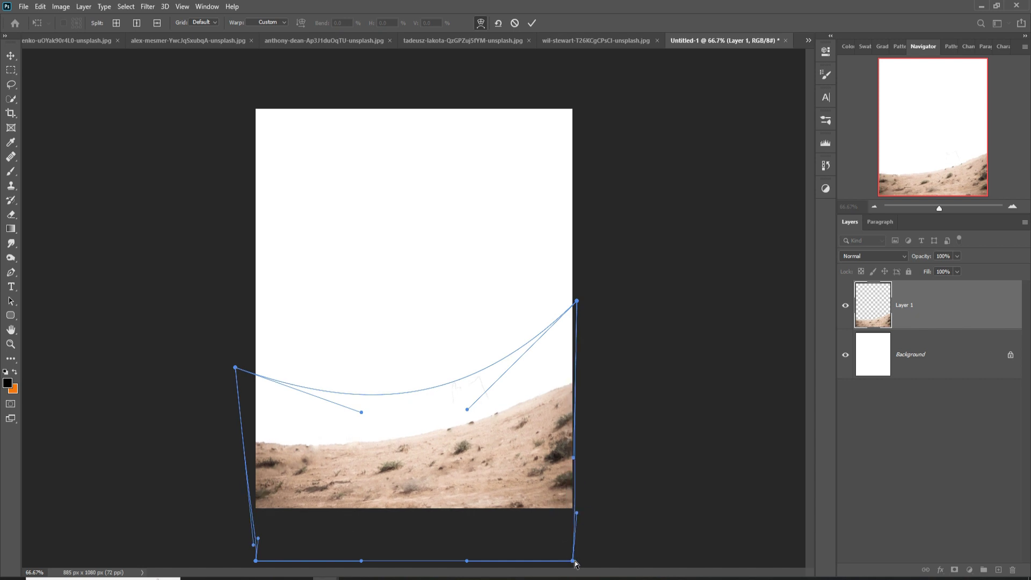
left_click_drag(573, 561, 576, 564)
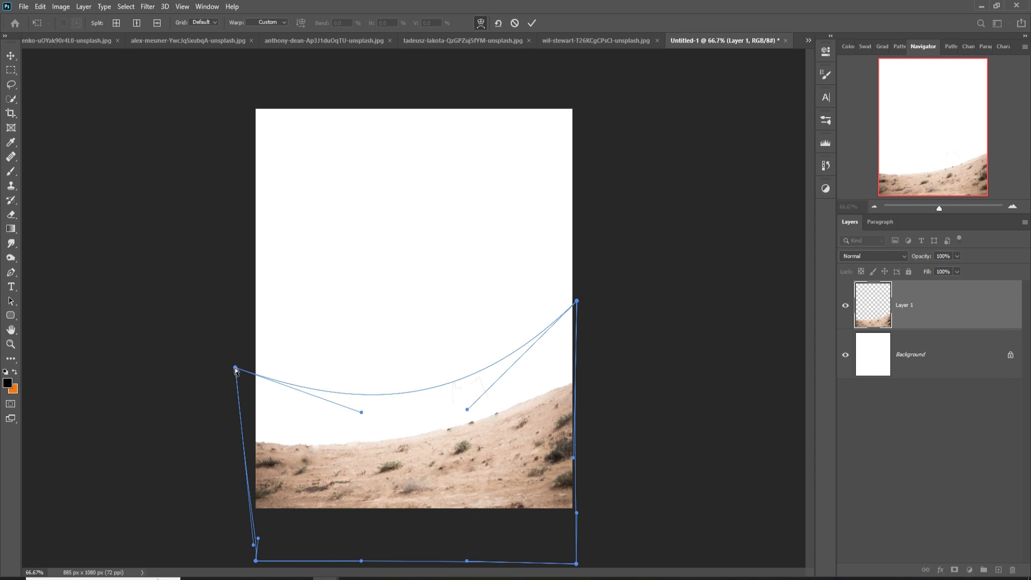
left_click_drag(235, 368, 236, 359)
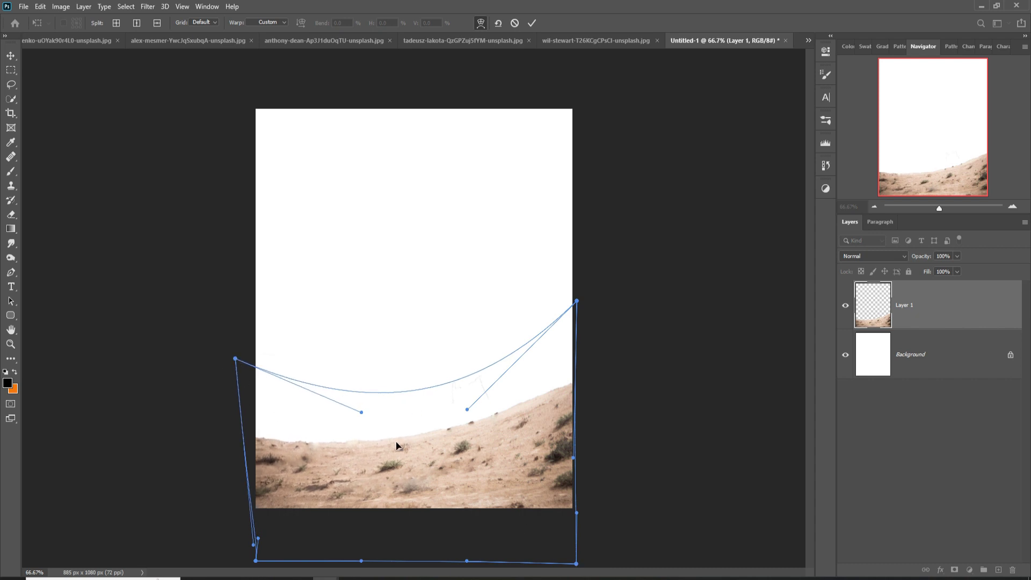
left_click_drag(396, 445, 403, 460)
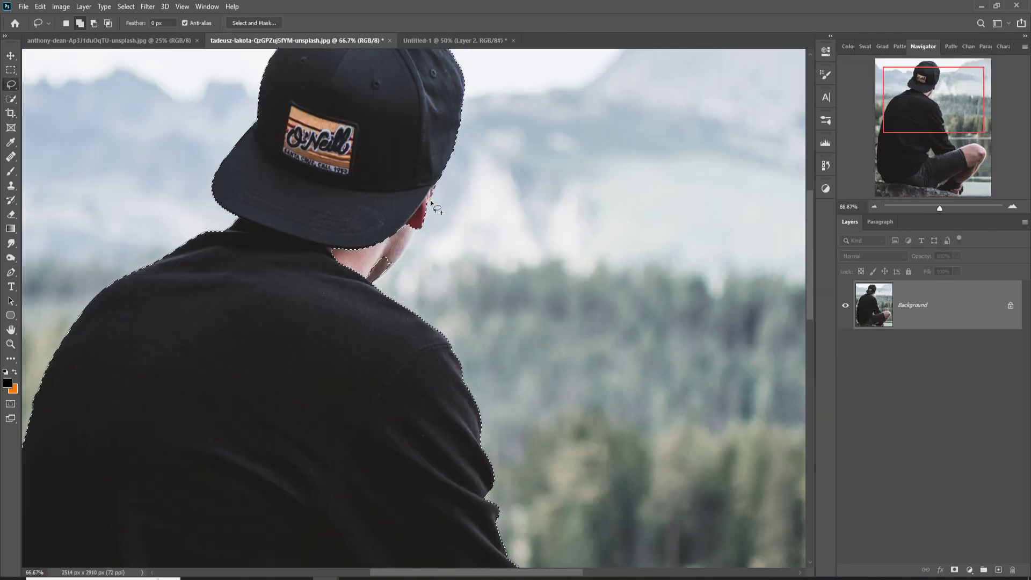
Step: Scroll down to view the composite with the seated man on the sand
scroll(432, 279, "down", 3)
scroll(431, 352, "down", 8)
scroll(272, 304, "down", 1)
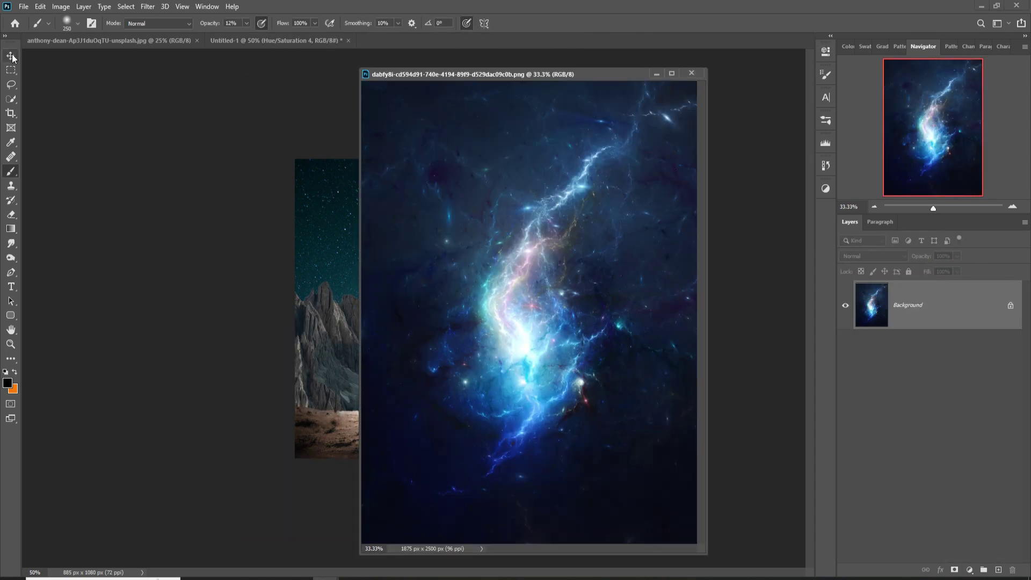
Step: Bring the galaxy image into the composite as Layer 9, stacked below the mountains layer
left_click(11, 56)
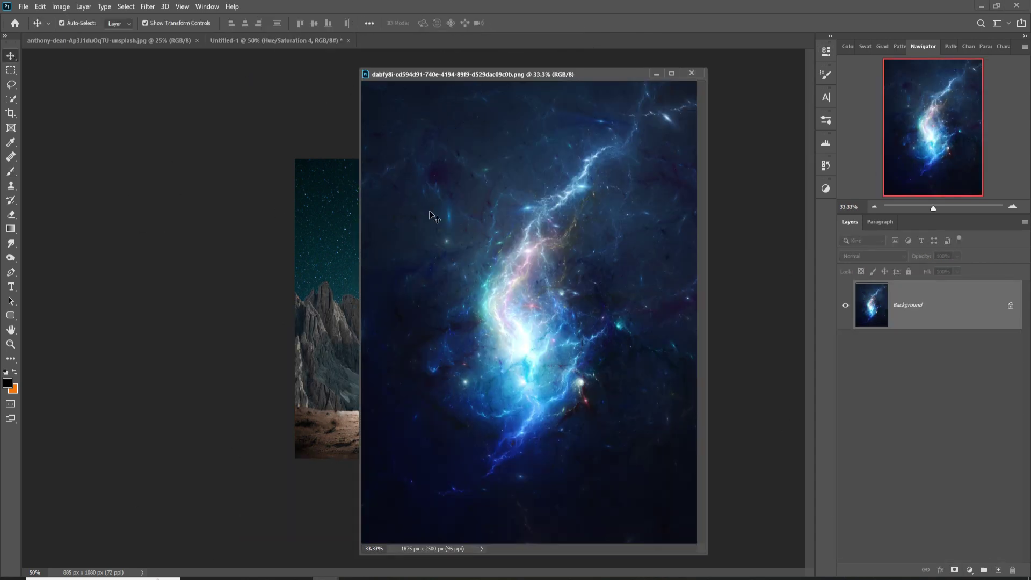
left_click_drag(530, 257, 345, 211)
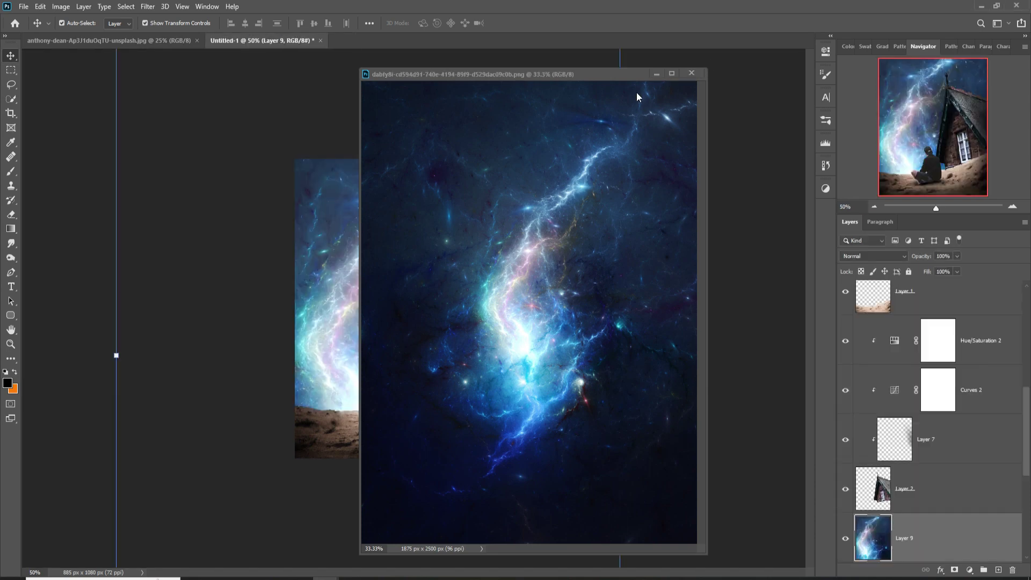
left_click(652, 78)
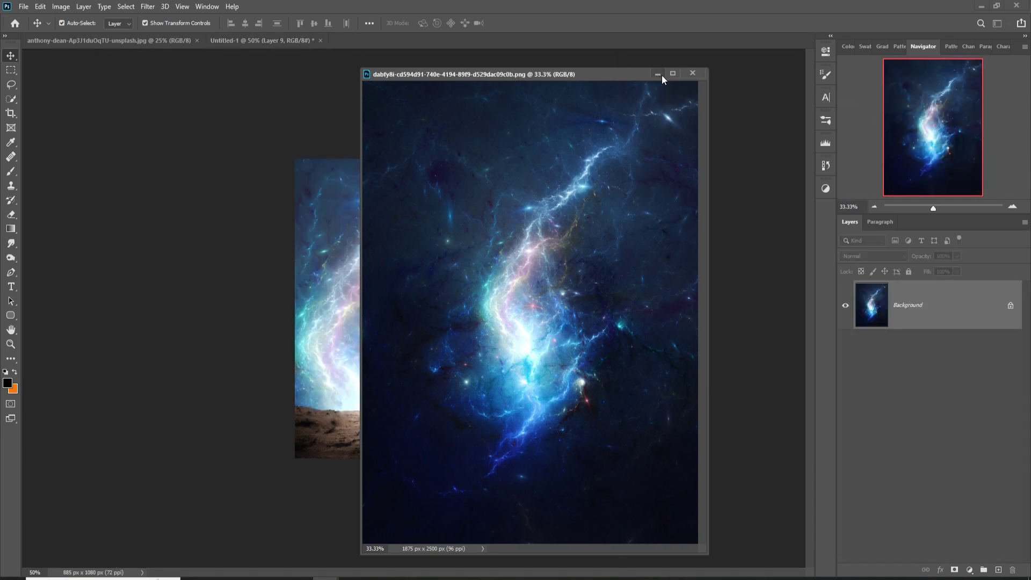
left_click(657, 74)
mouse_move(983, 395)
left_mouse_down()
mouse_move(982, 440)
mouse_move(966, 417)
left_mouse_up()
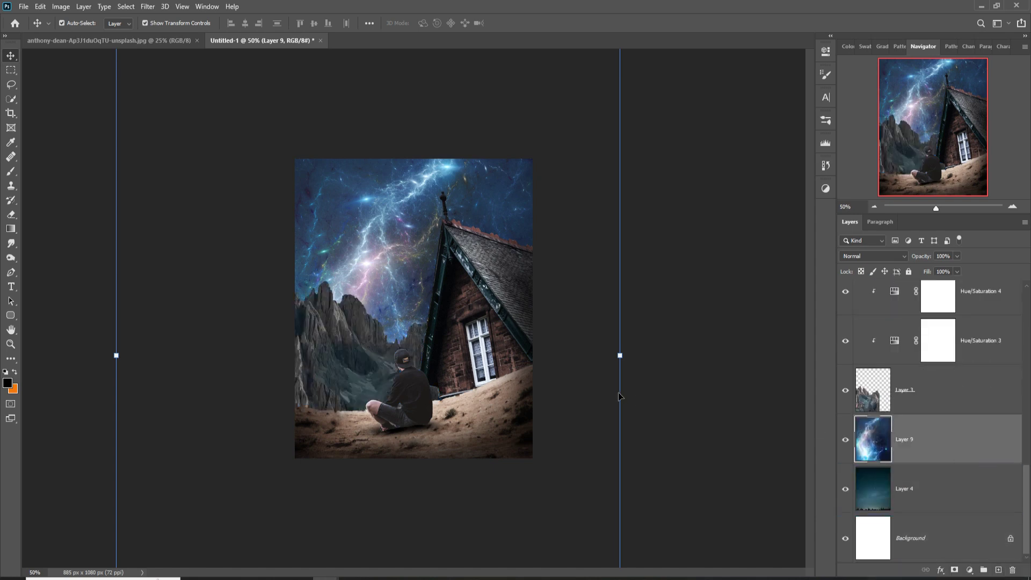
left_click_drag(114, 355, 478, 355)
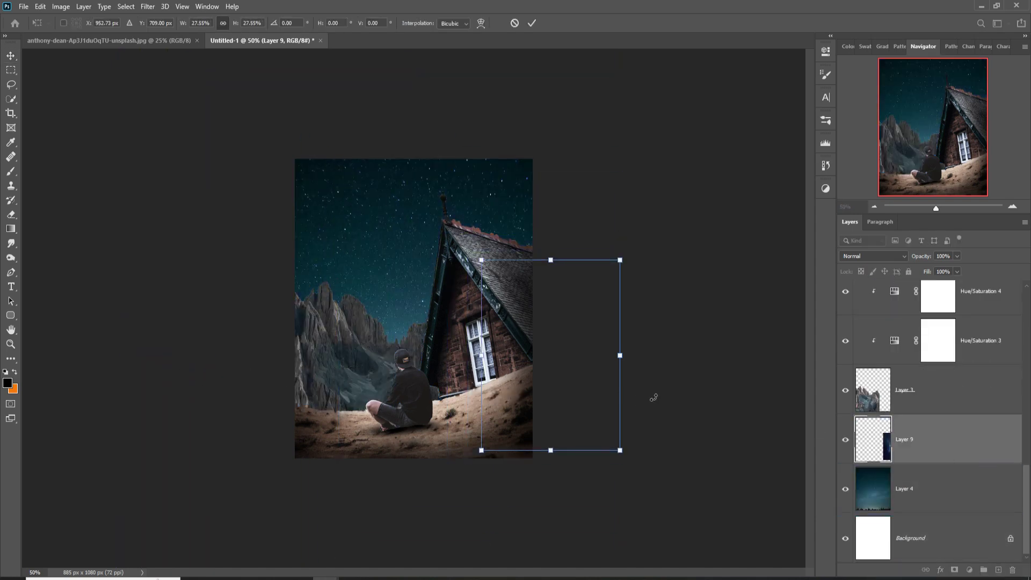
Step: Rotate the galaxy layer 180°, enlarge it and place it across the top of the canvas
mouse_move(596, 401)
left_mouse_down()
mouse_move(438, 366)
mouse_move(462, 313)
left_mouse_up()
mouse_move(523, 401)
left_mouse_down()
mouse_move(243, 490)
mouse_move(241, 451)
left_mouse_up()
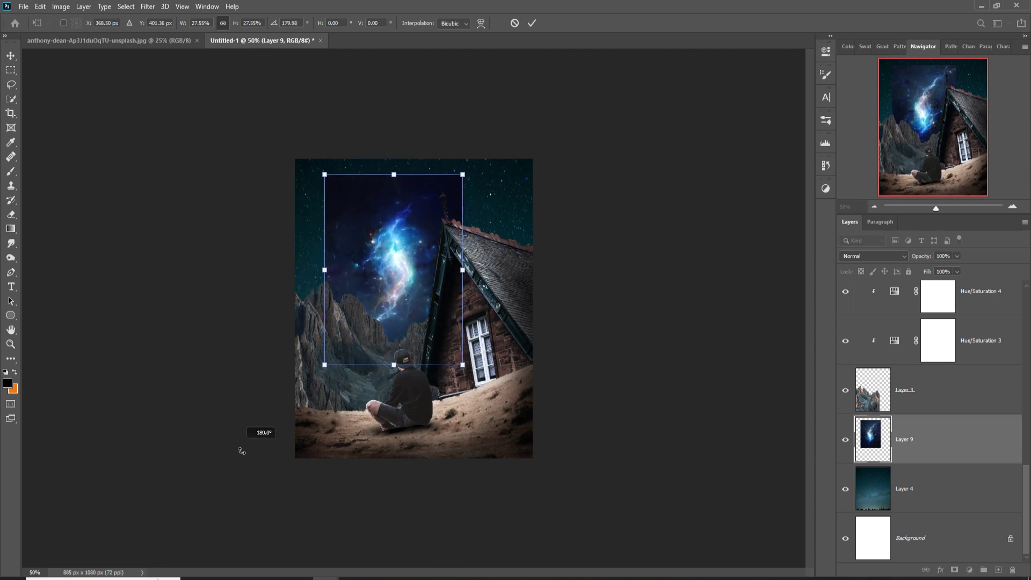
mouse_move(448, 358)
left_mouse_down()
mouse_move(448, 302)
mouse_move(506, 369)
left_mouse_up()
left_click_drag(421, 258, 416, 162)
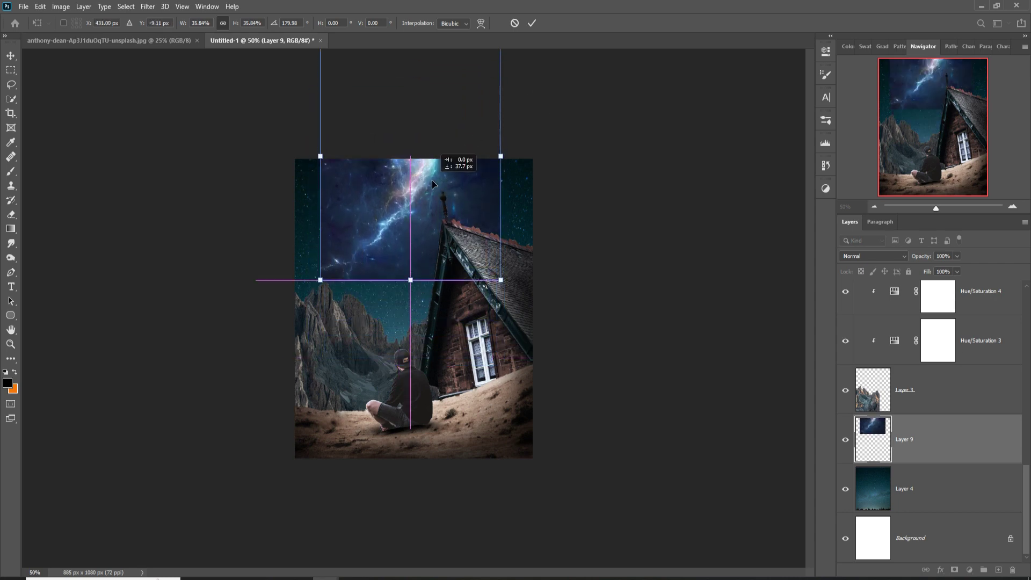
left_click_drag(430, 171, 431, 182)
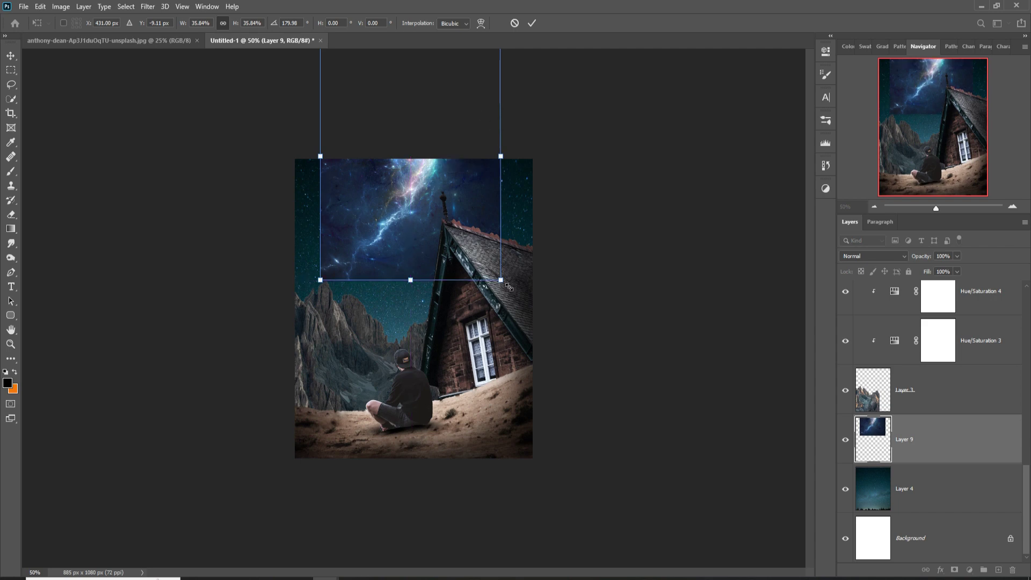
left_click_drag(501, 279, 553, 321)
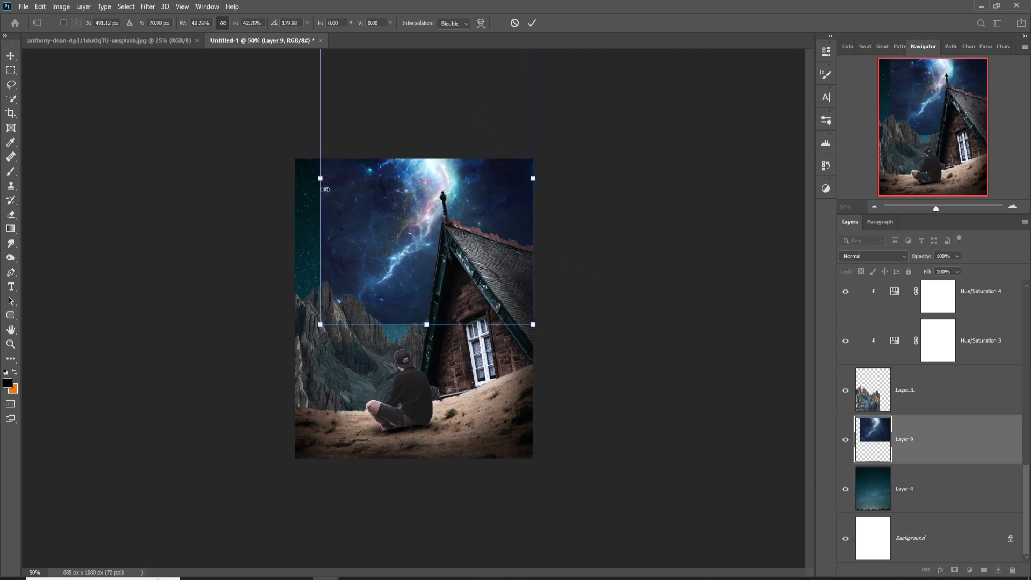
left_click_drag(319, 187, 296, 185)
left_click_drag(401, 224, 397, 182)
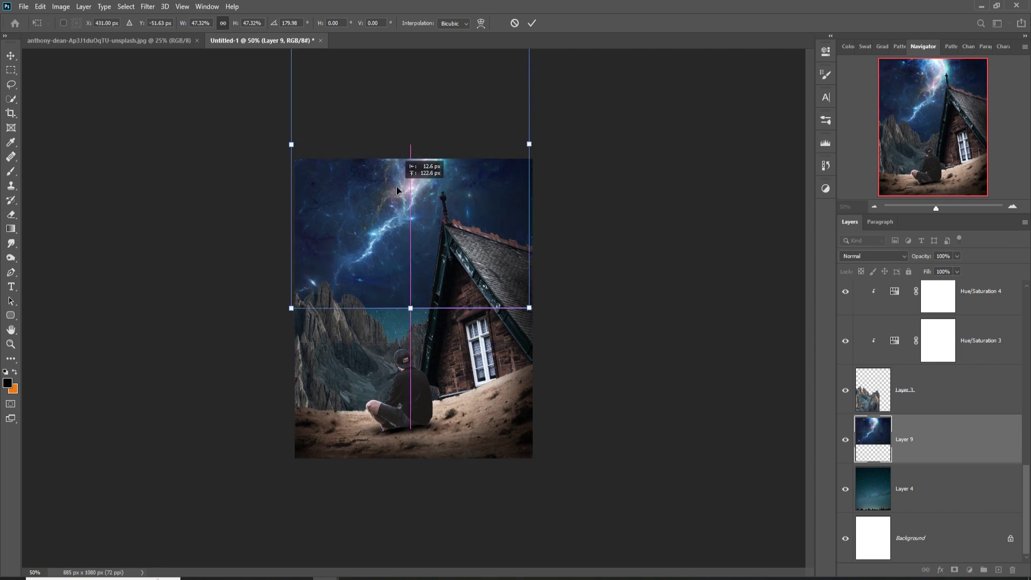
left_click(532, 23)
left_click(891, 258)
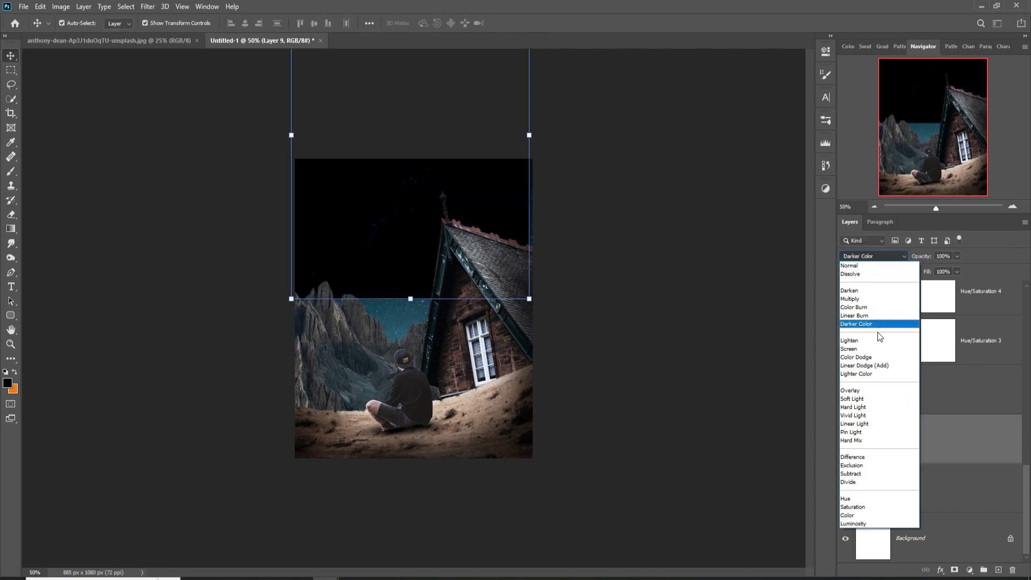
Step: Set the galaxy layer to Screen blending, add a layer mask, and pick a black brush
left_click(872, 347)
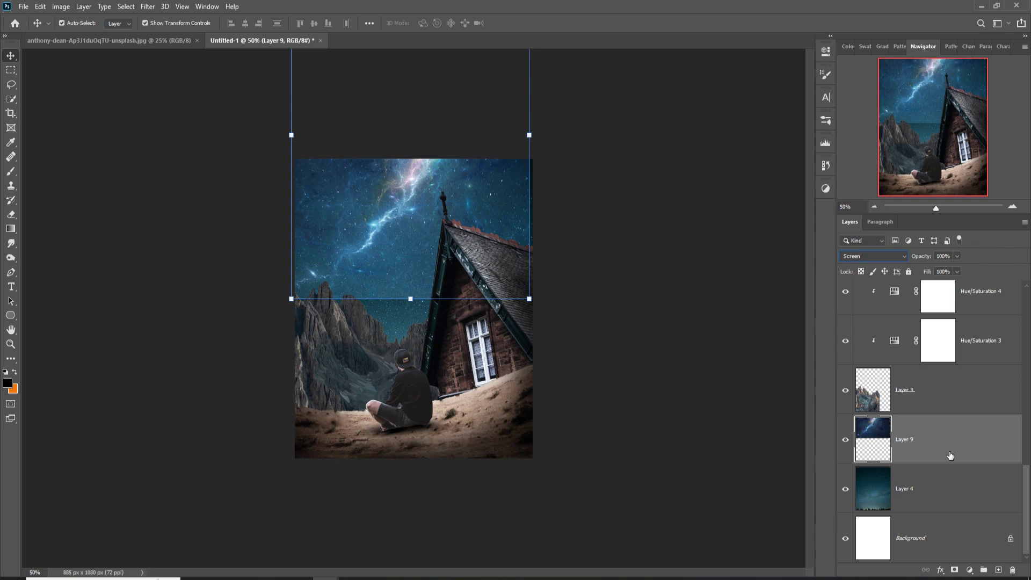
left_click(954, 569)
left_click(10, 171)
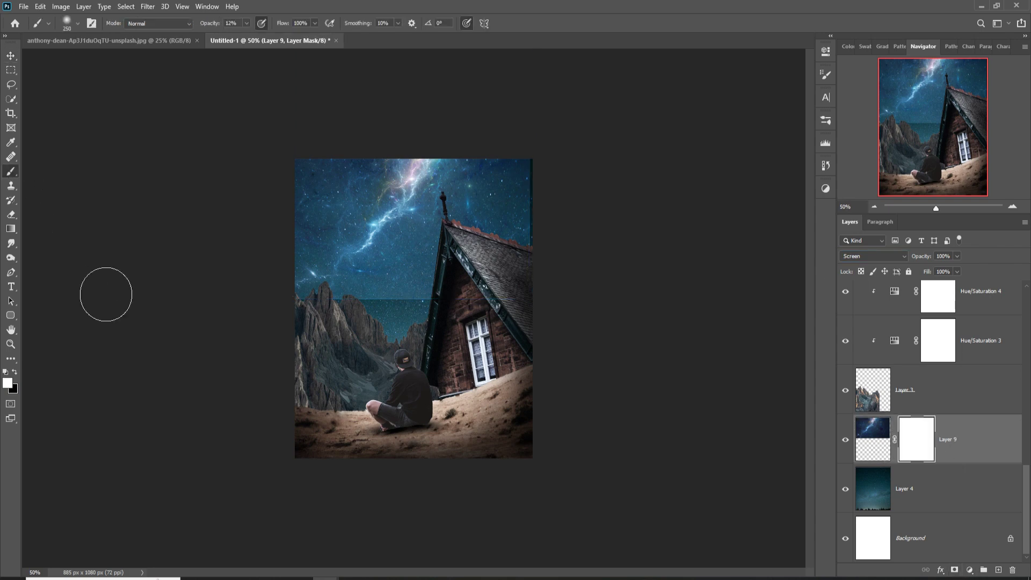
left_click(13, 372)
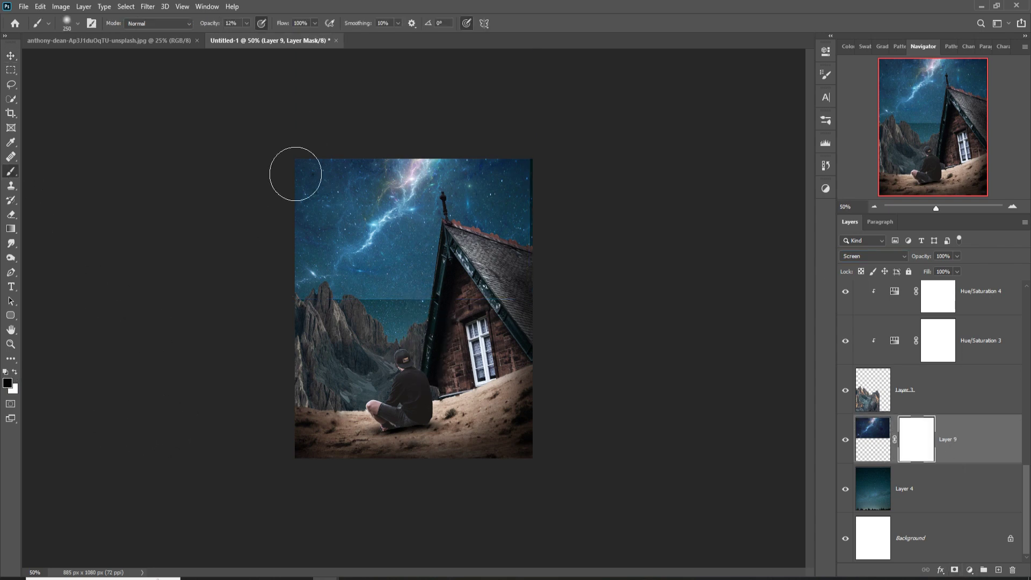
left_click(246, 23)
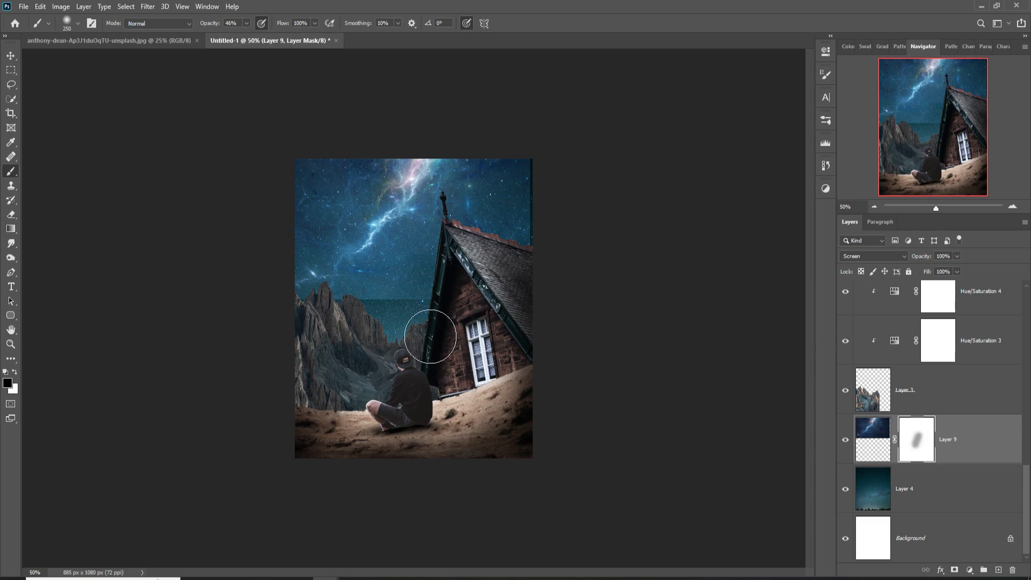
Step: Paint the mask at about 50% opacity to fade the galaxy over the roof edge, mountains and upper sky
mouse_move(433, 334)
left_mouse_down()
mouse_move(425, 329)
mouse_move(391, 375)
mouse_move(388, 328)
mouse_move(350, 322)
mouse_move(316, 379)
left_mouse_up()
mouse_move(472, 293)
left_mouse_down()
mouse_move(561, 343)
mouse_move(562, 207)
mouse_move(575, 246)
mouse_move(552, 356)
mouse_move(520, 223)
mouse_move(537, 196)
left_mouse_up()
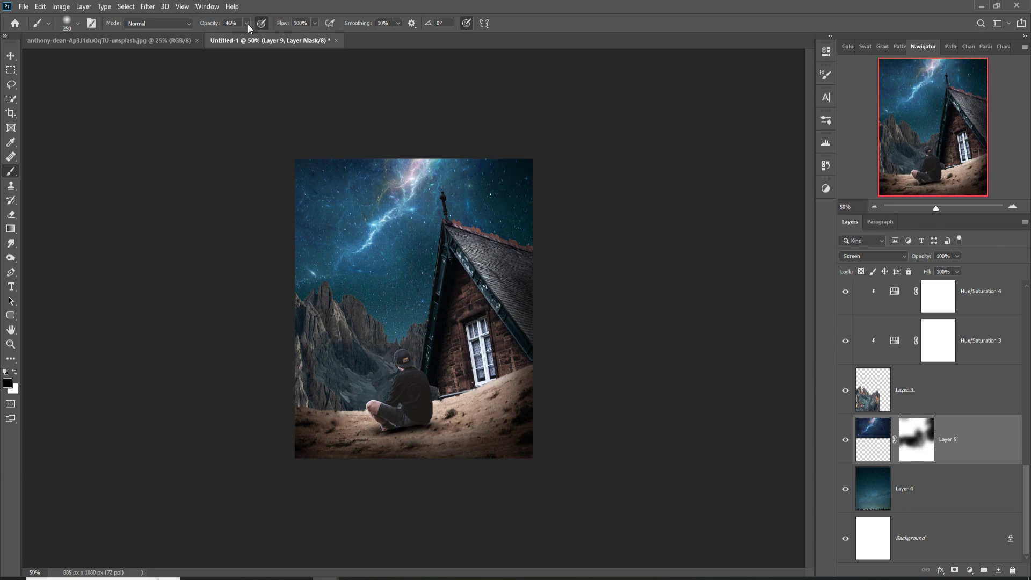
left_click_drag(248, 26, 249, 38)
mouse_move(344, 230)
left_mouse_down()
mouse_move(400, 166)
mouse_move(315, 249)
mouse_move(411, 206)
mouse_move(370, 173)
mouse_move(414, 287)
mouse_move(392, 276)
mouse_move(389, 307)
mouse_move(436, 316)
mouse_move(471, 215)
mouse_move(515, 231)
left_mouse_up()
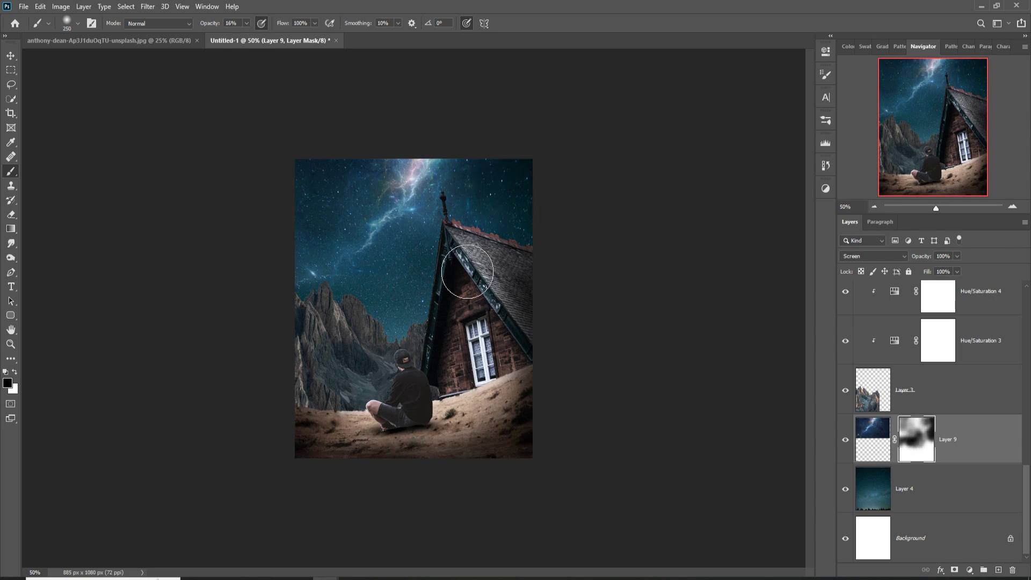
left_click_drag(285, 356, 315, 285)
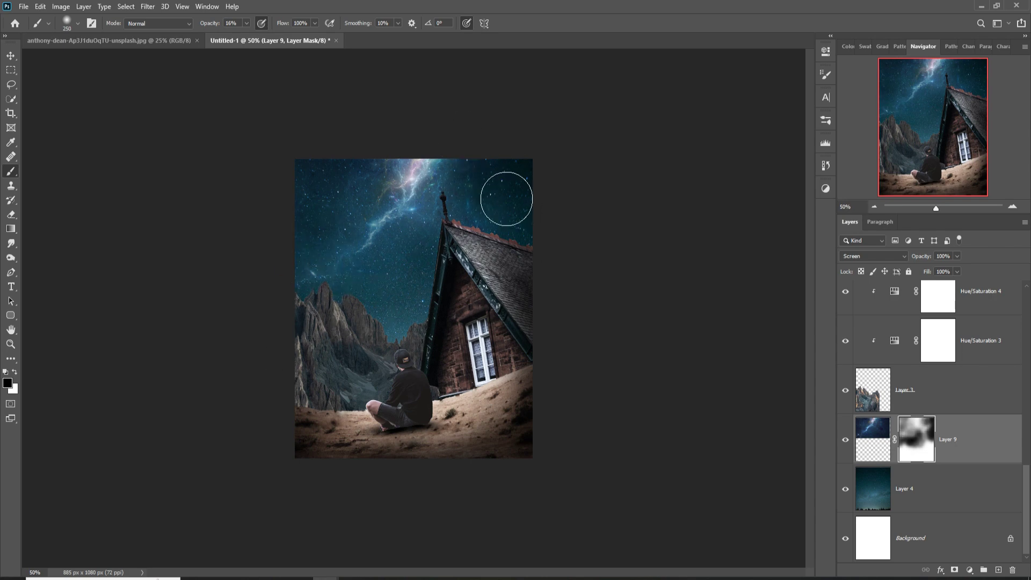
Step: Darken the seated man with an Exposure adjustment clipped to Layer 5: exposure -0.22, offset -0.0083
left_click(9, 62)
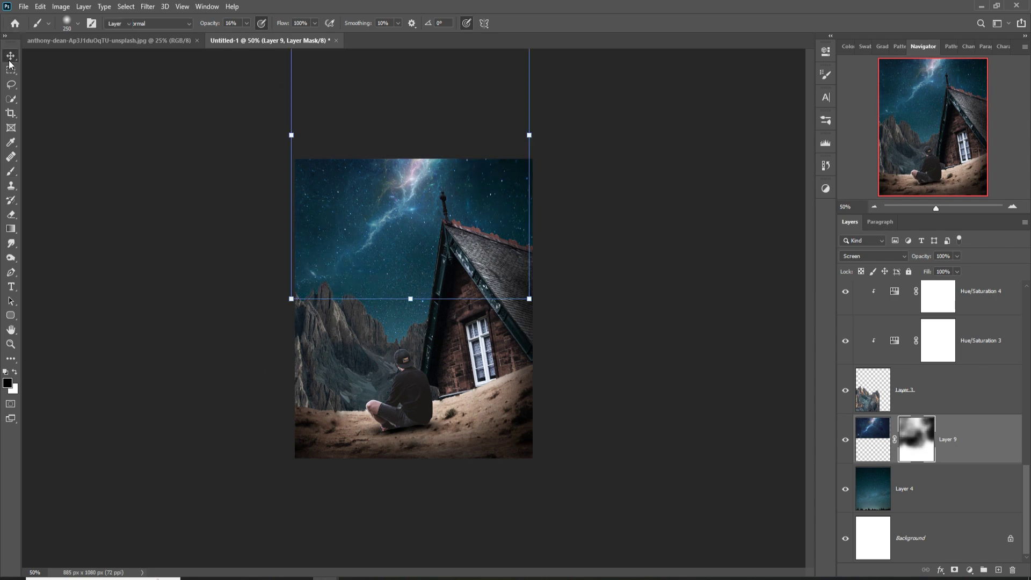
left_click(434, 398)
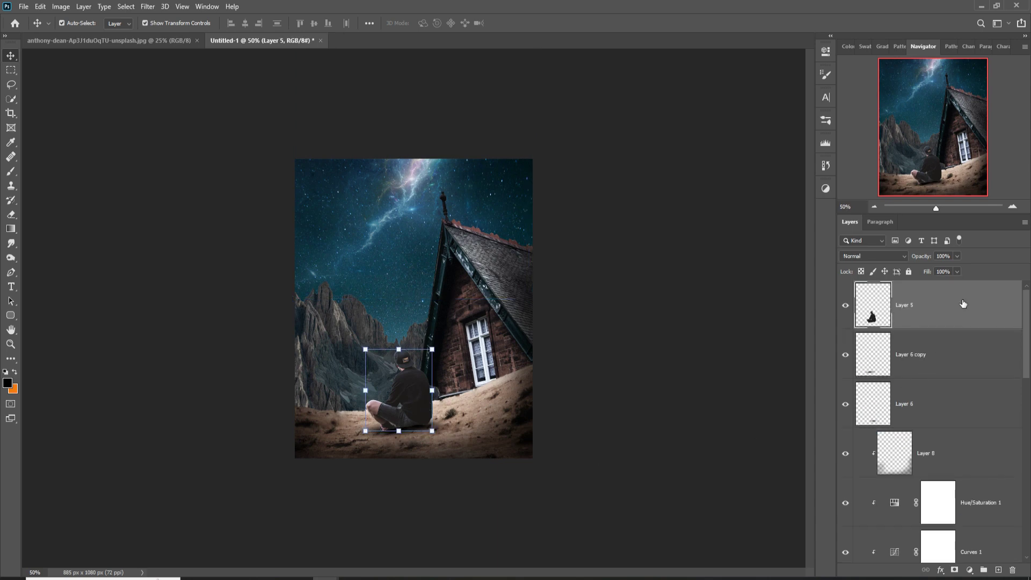
left_click(969, 569)
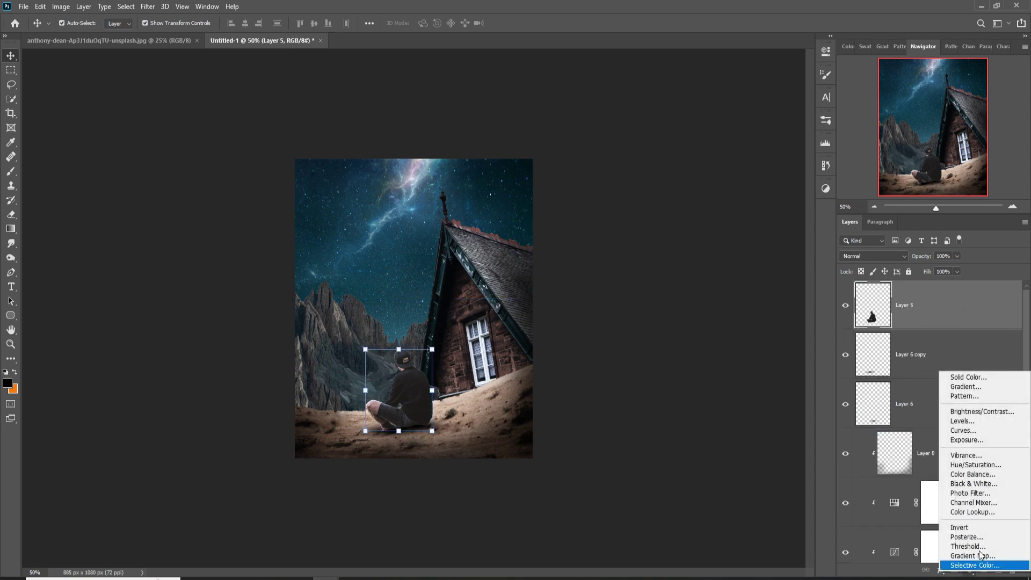
left_click(971, 444)
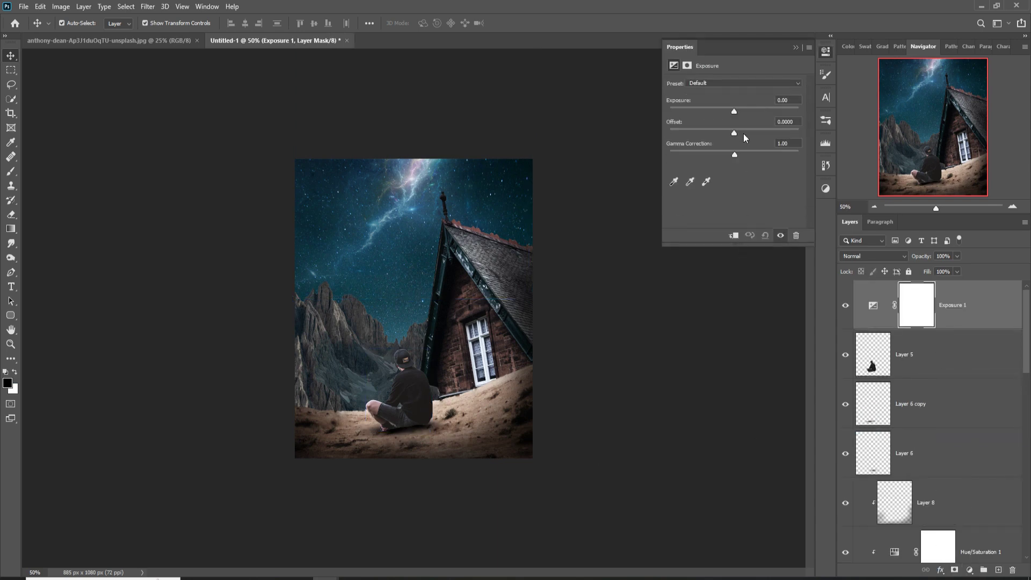
left_click_drag(735, 132, 734, 111)
left_click(734, 235)
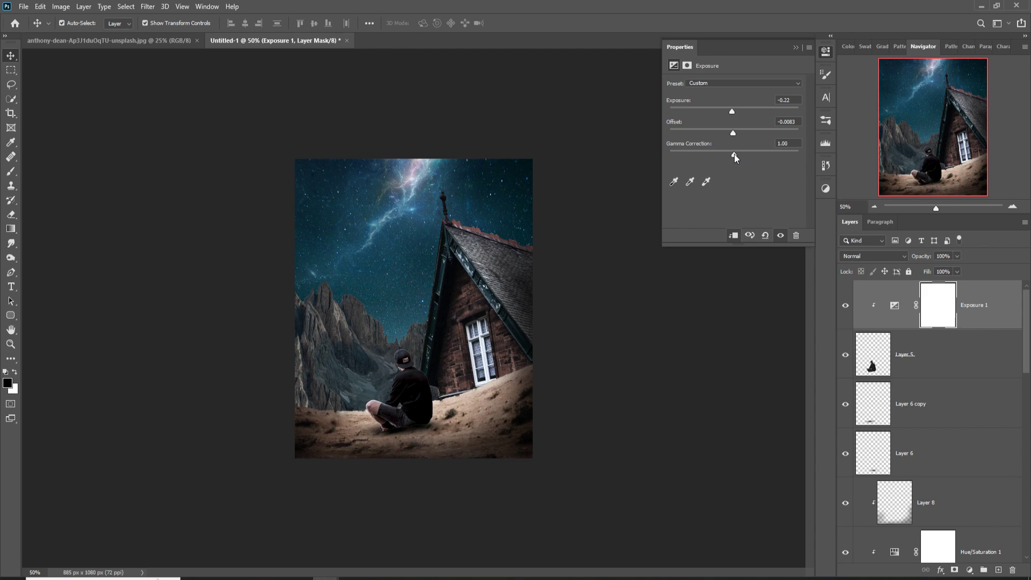
left_click_drag(732, 155, 737, 155)
left_click(795, 48)
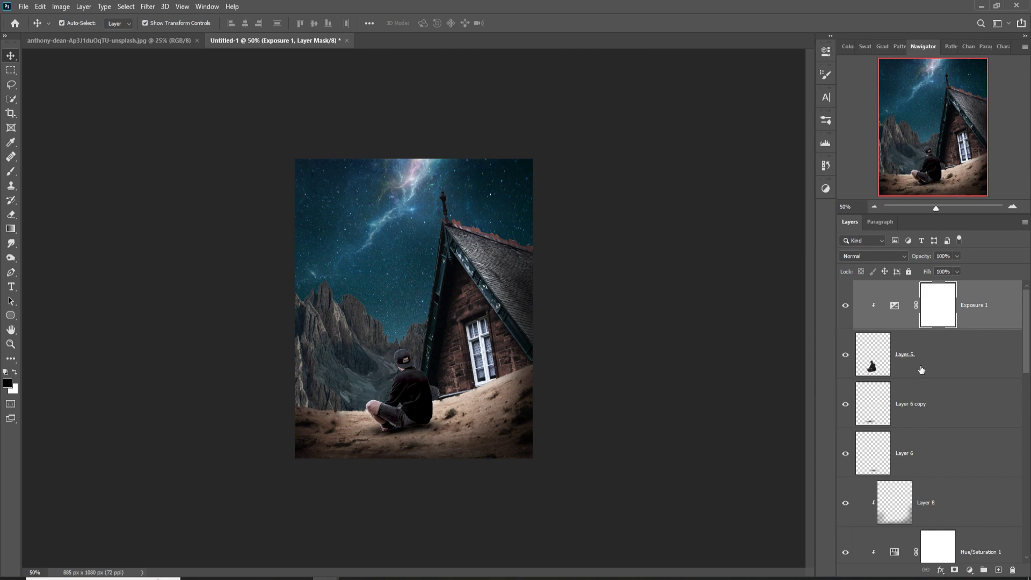
scroll(949, 440, "down", 5)
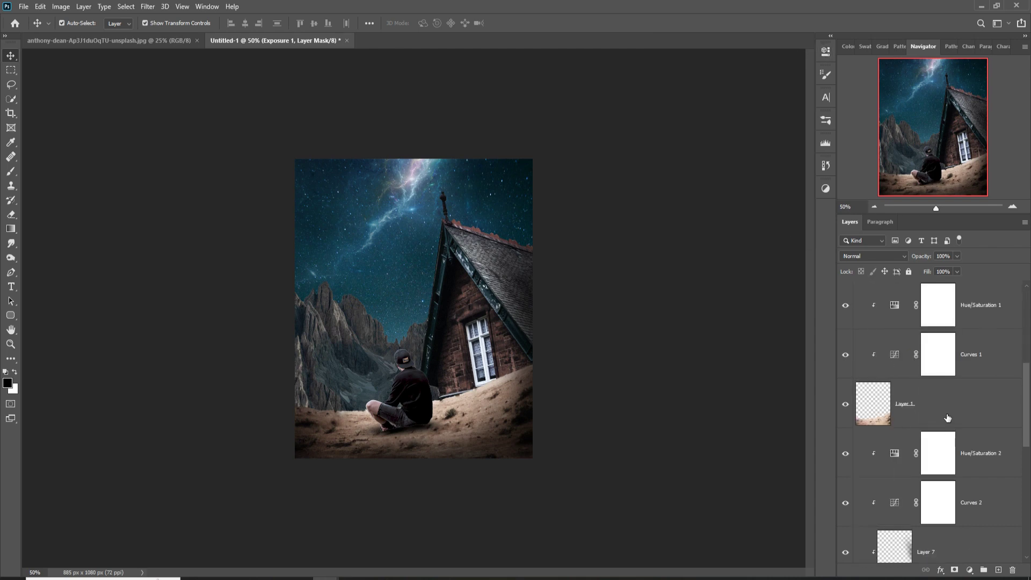
Step: Darken the ground by setting Hue/Saturation 1 lightness to -35
left_click(947, 418)
double_click(902, 312)
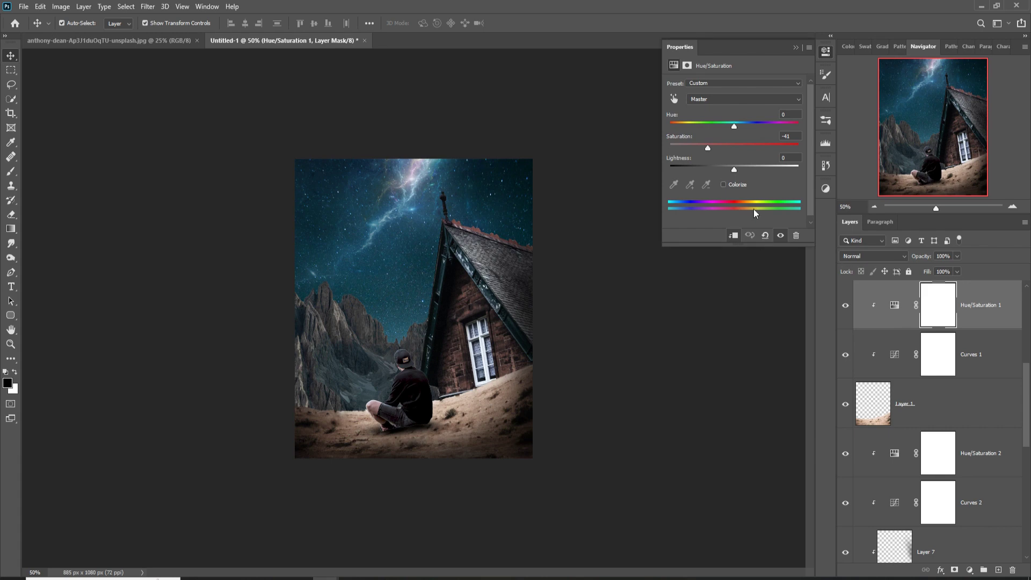
left_click_drag(733, 170, 710, 170)
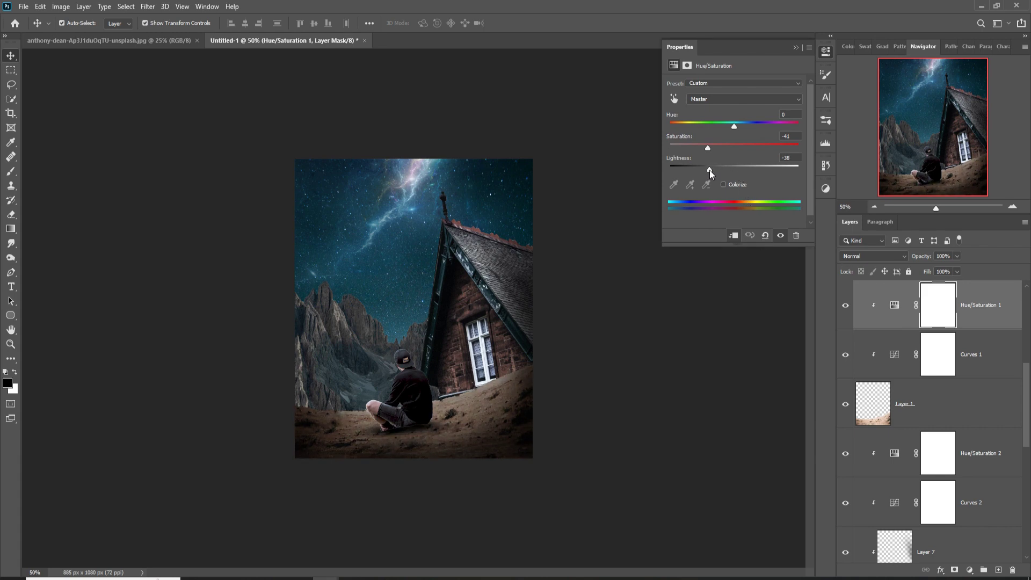
left_click(795, 47)
scroll(1001, 414, "up", 4)
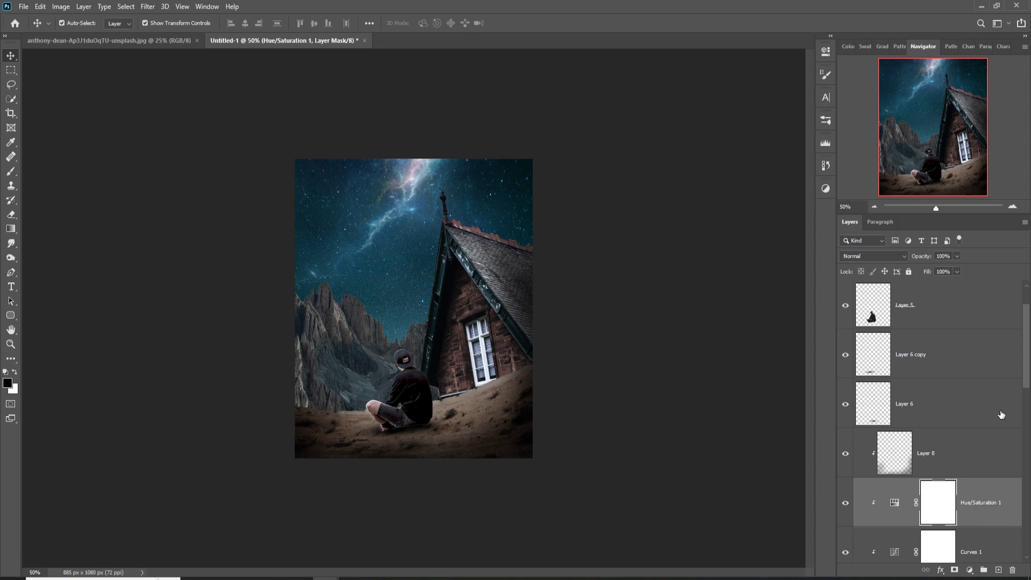
Step: Add a new empty Layer 10 above Hue/Saturation 2
scroll(1001, 414, "down", 5)
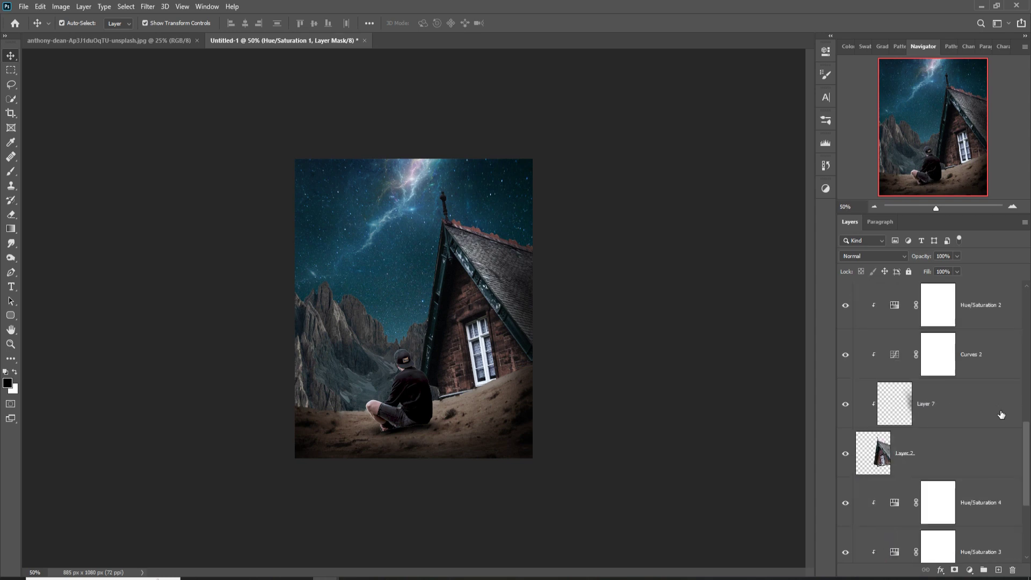
scroll(1001, 414, "down", 3)
left_click(988, 416)
scroll(974, 402, "up", 1)
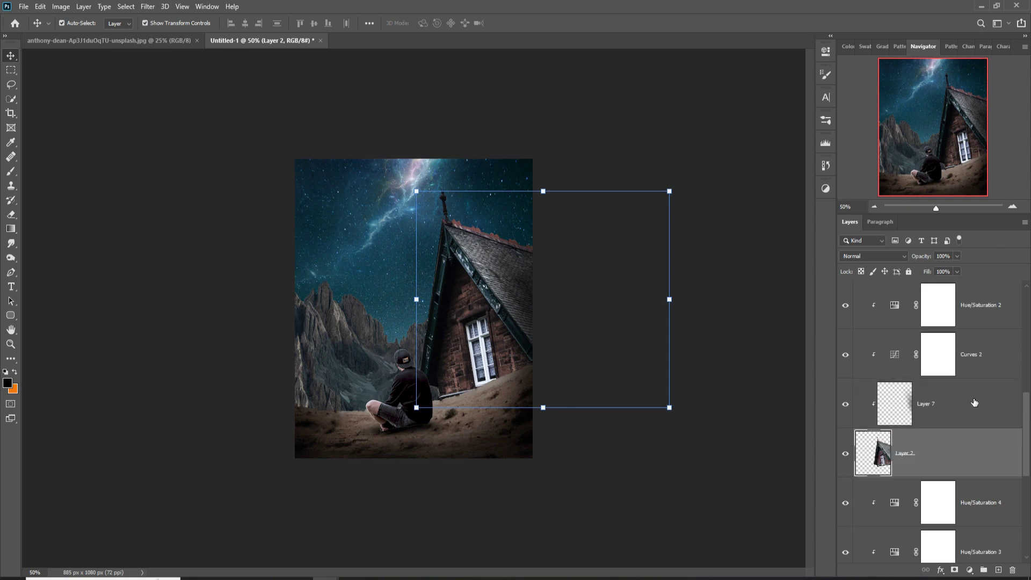
scroll(973, 402, "up", 1)
left_click(985, 372)
left_click(999, 569)
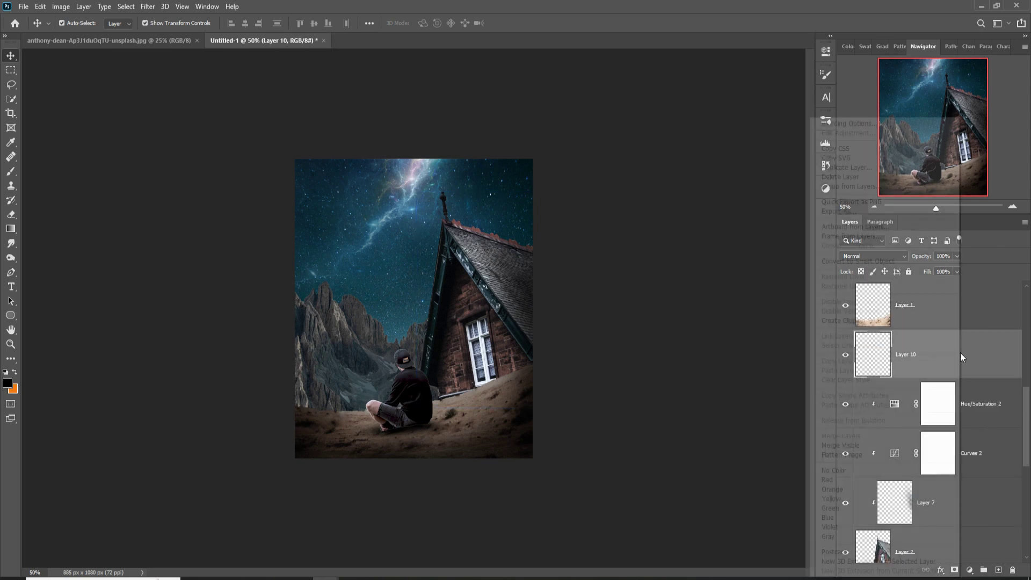
Step: Clip Layer 10 to the house and set its blend mode to Linear Dodge (Add)
right_click(960, 352)
left_click(851, 331)
left_click(859, 257)
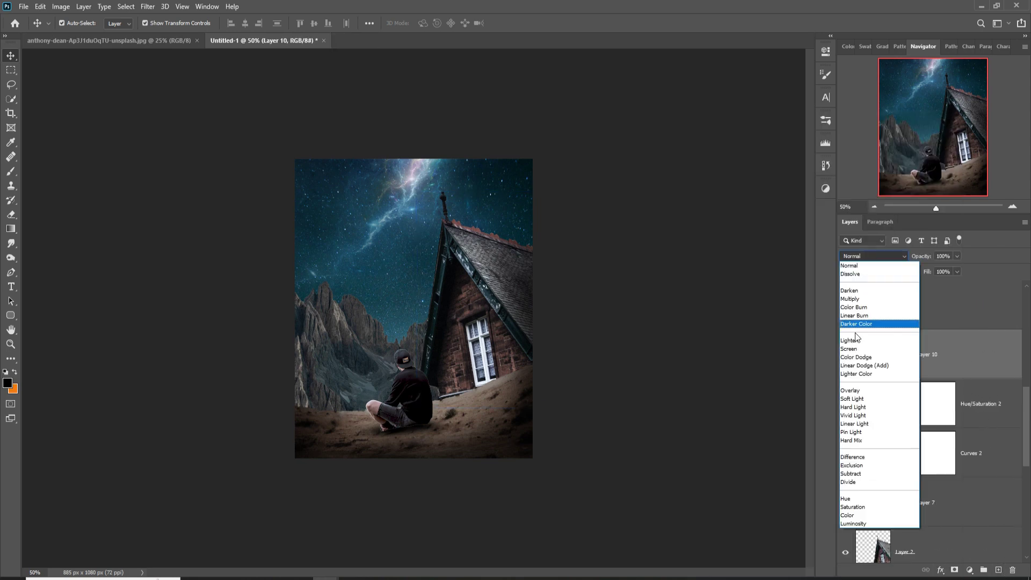
left_click(859, 365)
Step: Add an orange fe9d03 Solid Color fill and fill its mask black to hide it
left_click(966, 570)
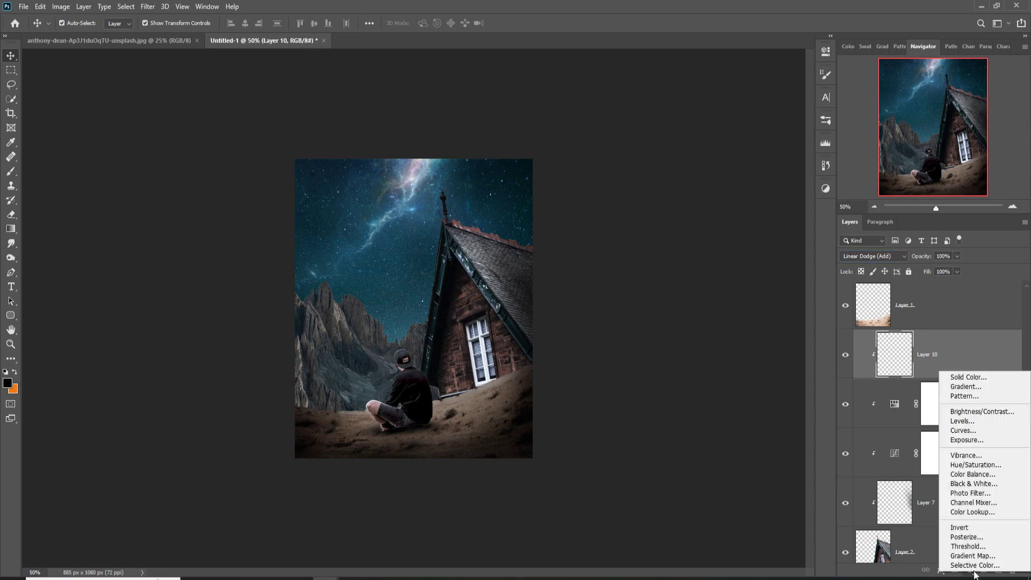
left_click(969, 376)
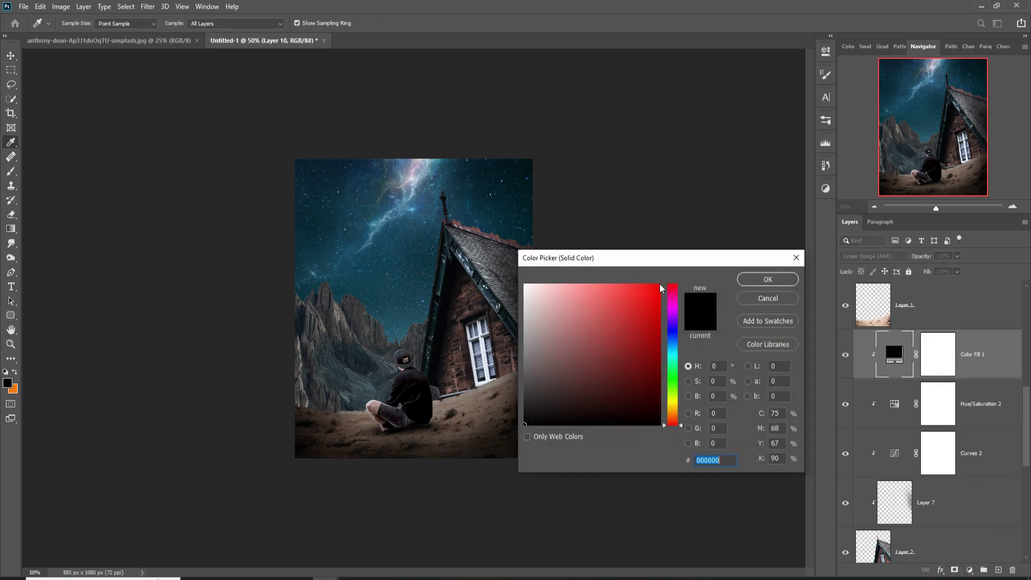
left_click(660, 286)
left_click(672, 410)
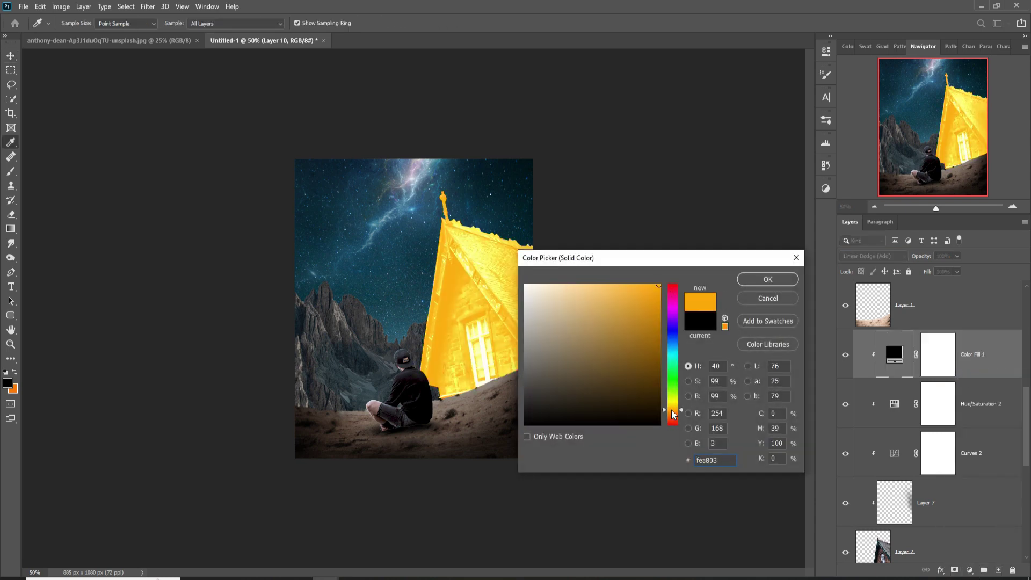
left_click_drag(675, 413, 678, 414)
left_click(768, 280)
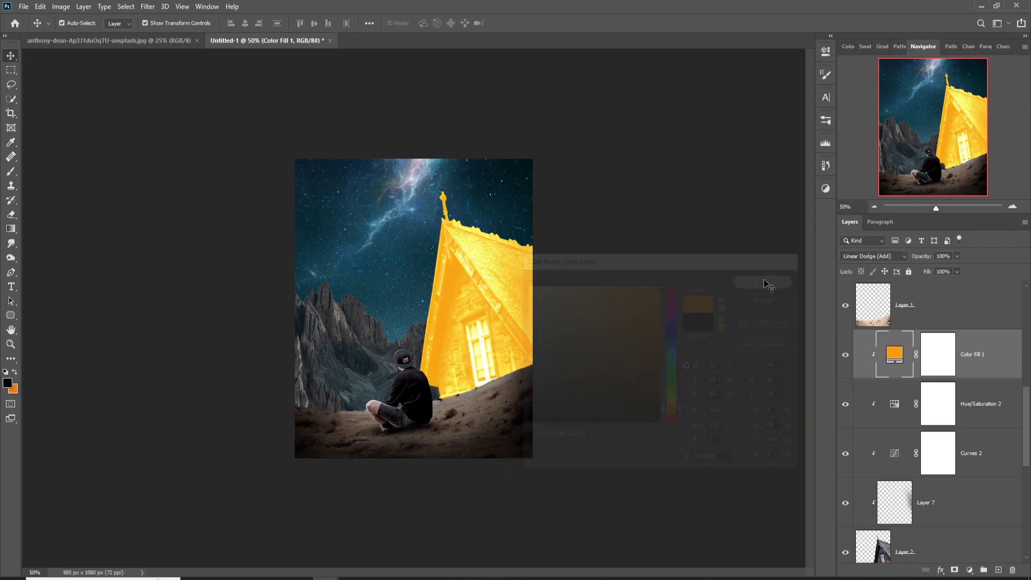
left_click(943, 357)
key("ctrl+i")
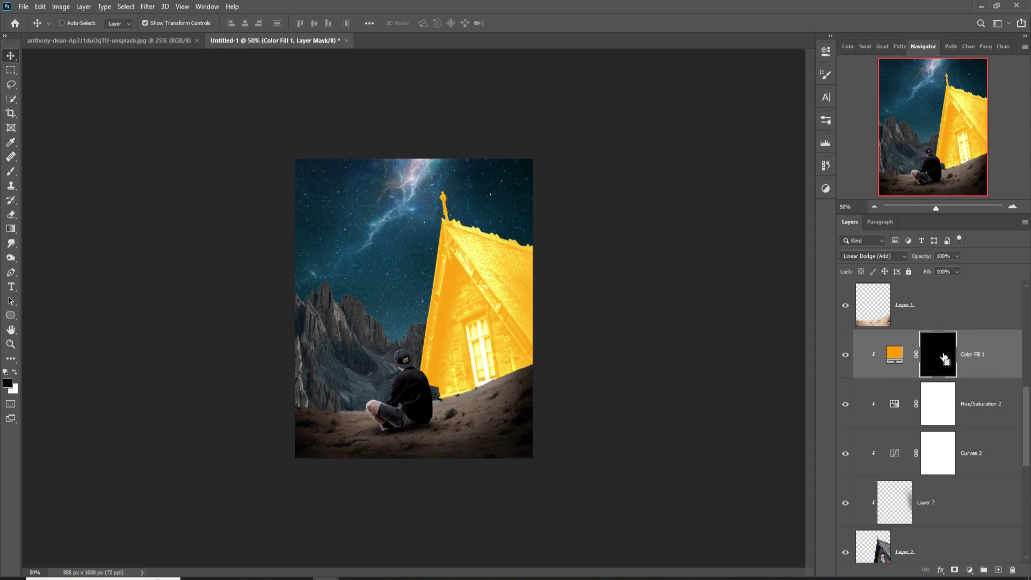
Step: Trace the house window with the Polygonal Lasso, fill it white on Color Fill 1's mask, and deselect
right_click(11, 85)
left_click(53, 99)
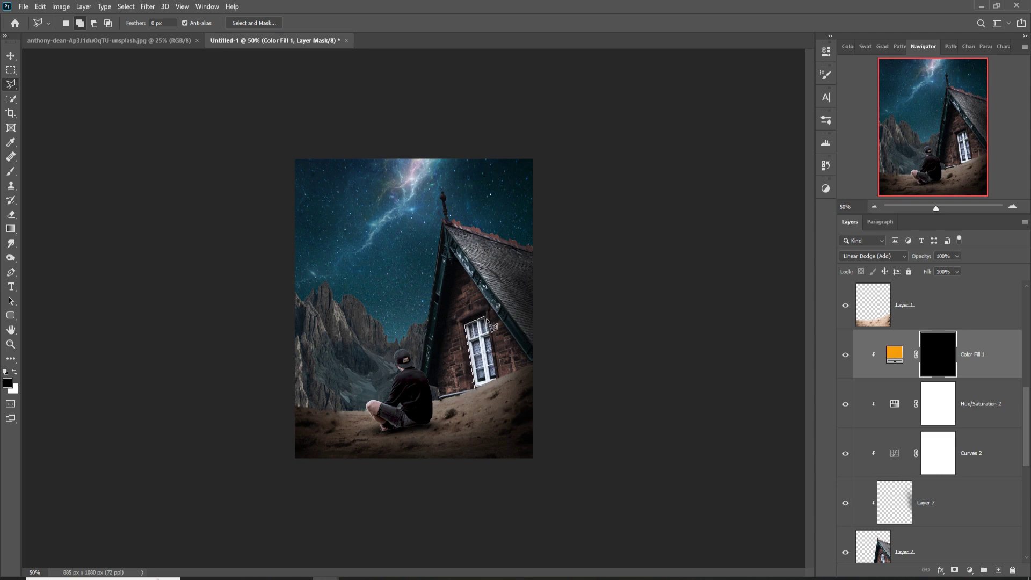
left_click(476, 387)
key("ctrl+BackSpace")
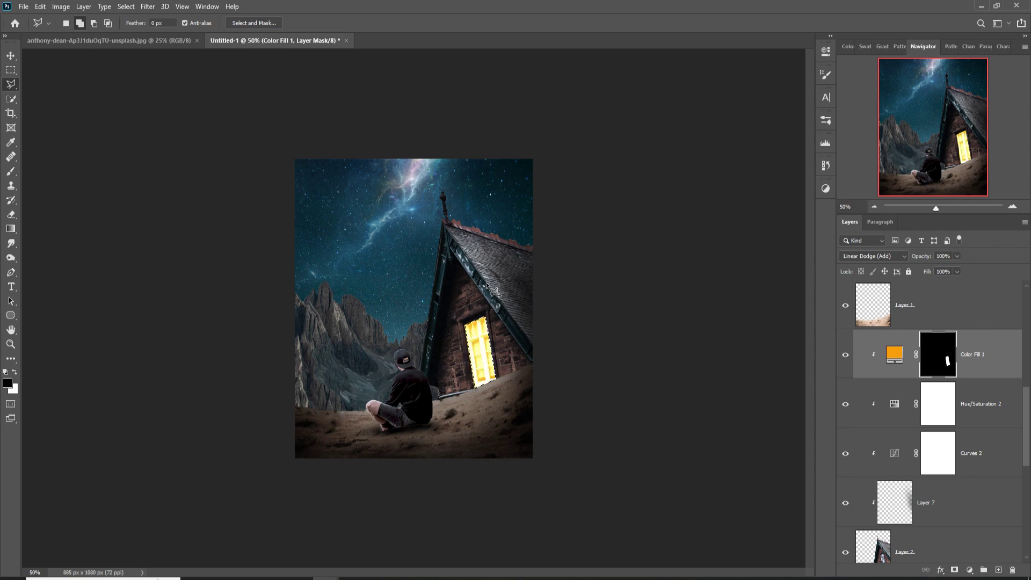
left_click(125, 6)
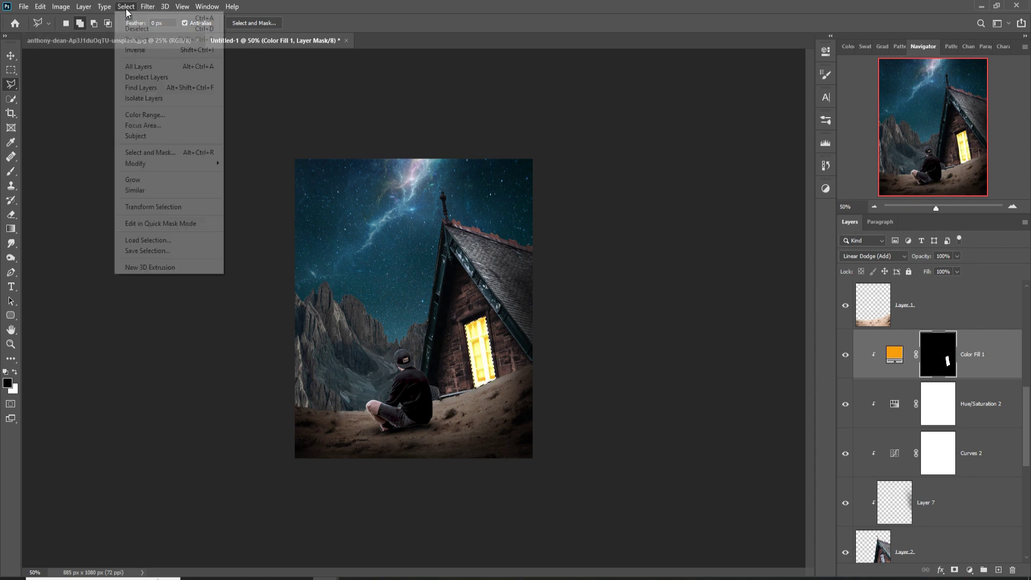
left_click(131, 26)
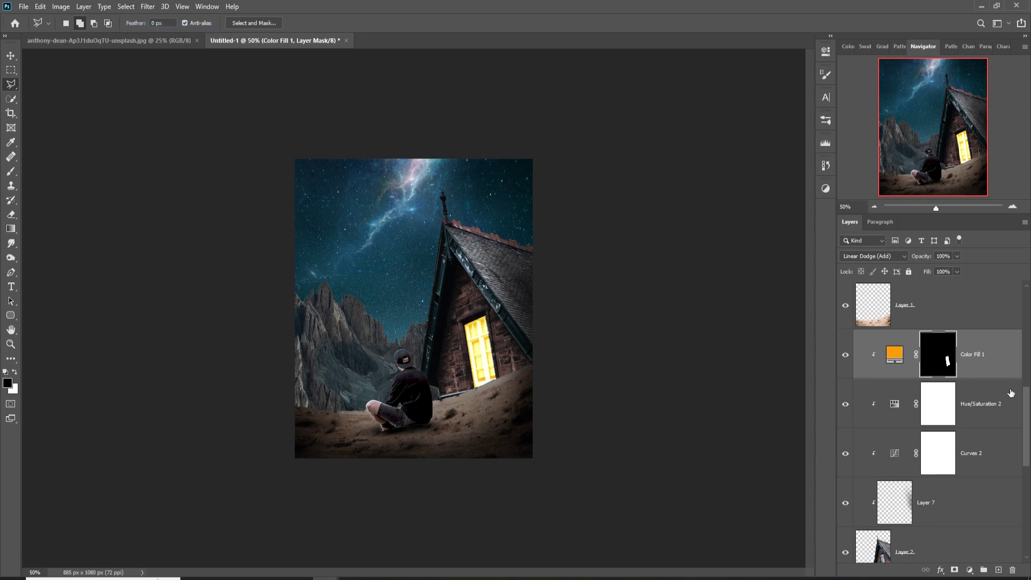
Step: Paint on the mask with a size-100 brush to brighten the glow around the window
left_click(9, 173)
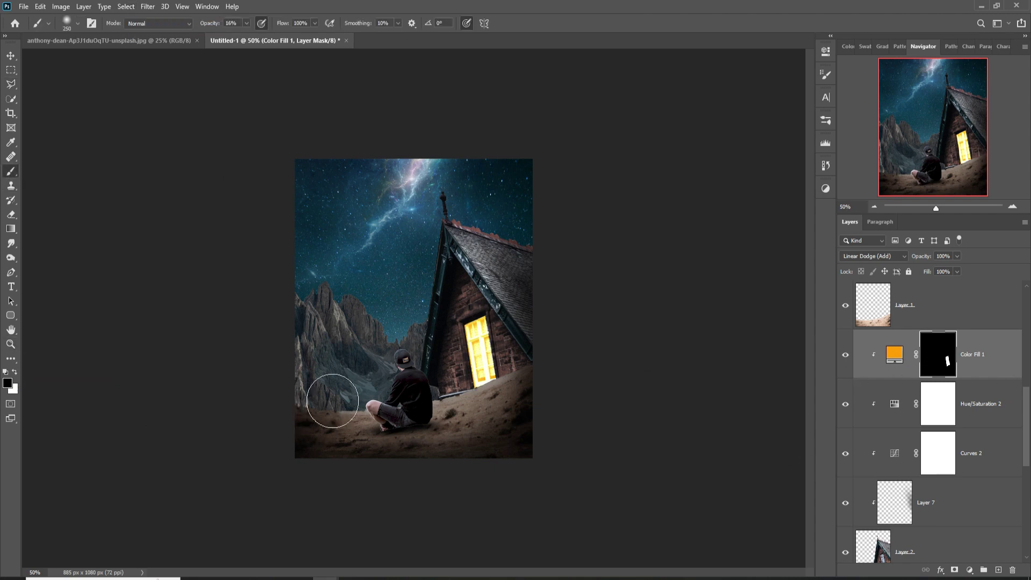
key("bracketleft")
key("bracketleft")
key("bracketleft")
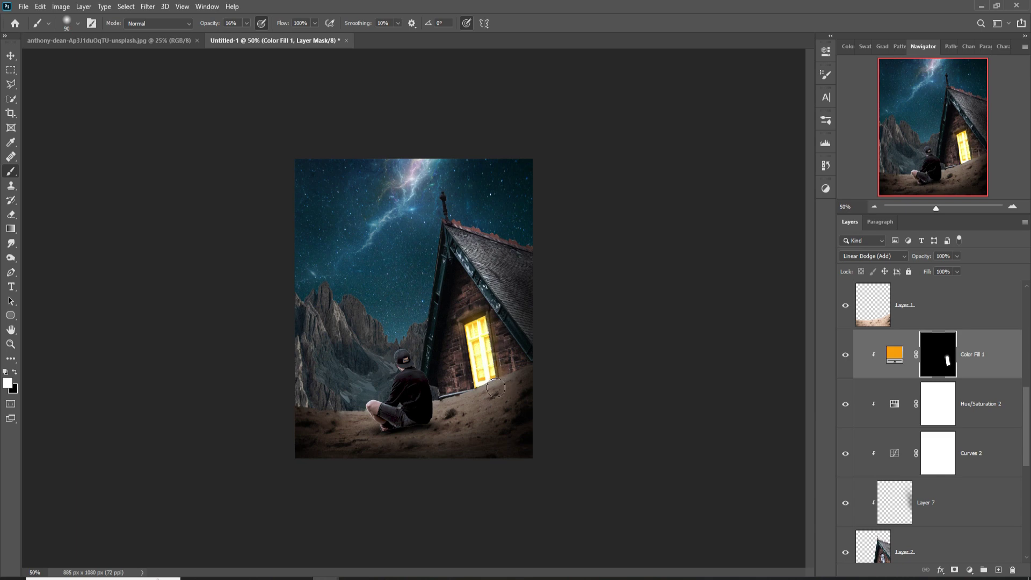
left_click_drag(480, 341, 482, 359)
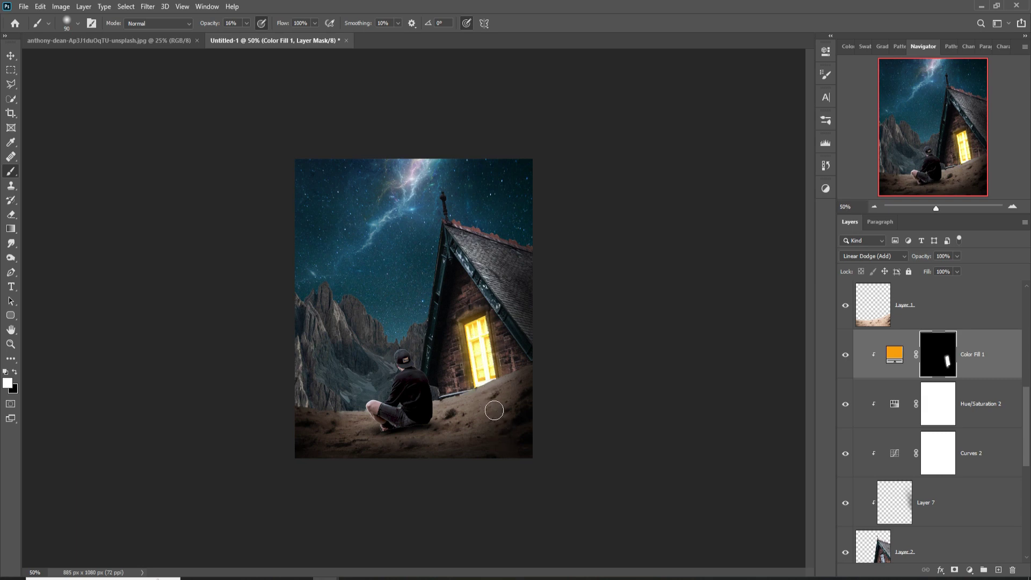
Step: Change Color Fill 1's colour to a deeper orange, fe7303
key("ctrl+2")
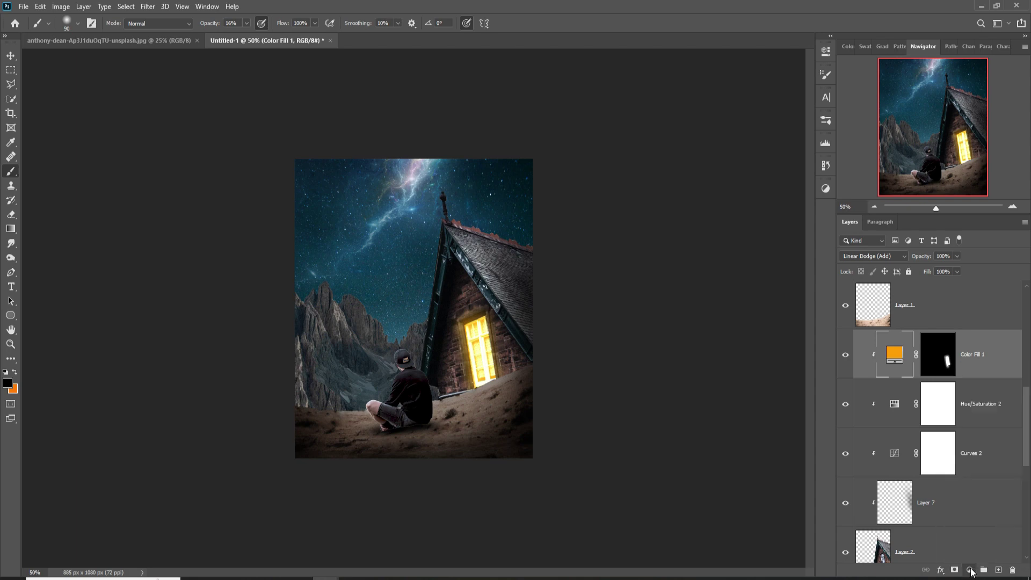
double_click(892, 357)
left_click(682, 414)
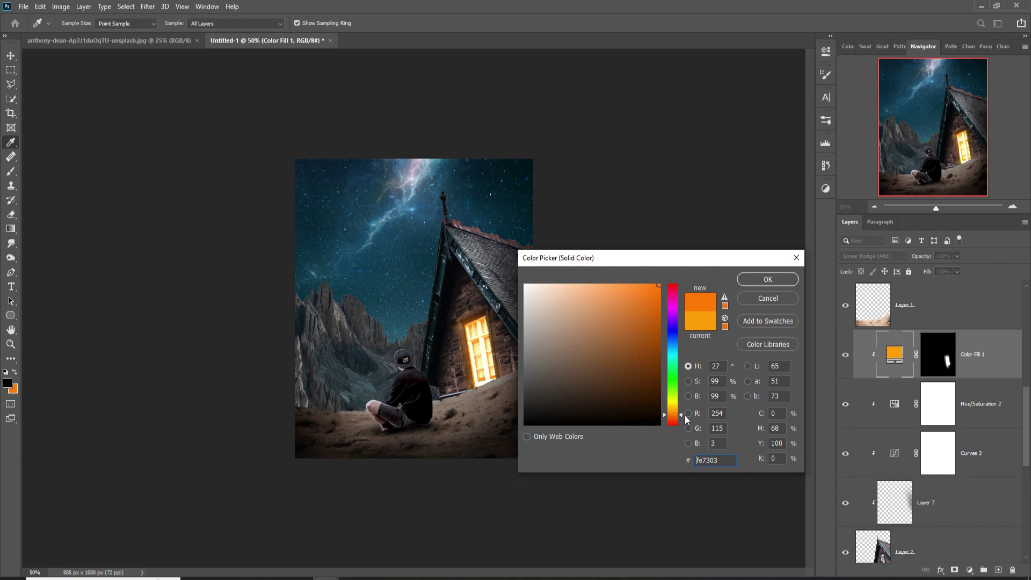
left_click(759, 279)
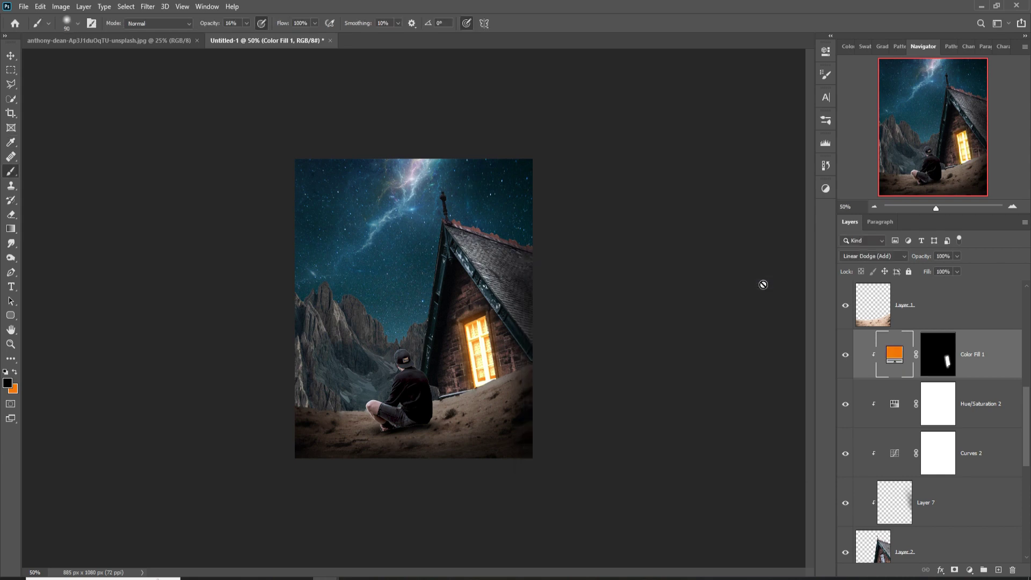
Step: Add a new Layer 10 above Layer 8, clipped, in Linear Dodge (Add) mode
left_click(946, 321)
scroll(950, 338, "up", 2)
scroll(960, 364, "up", 2)
left_click(972, 397)
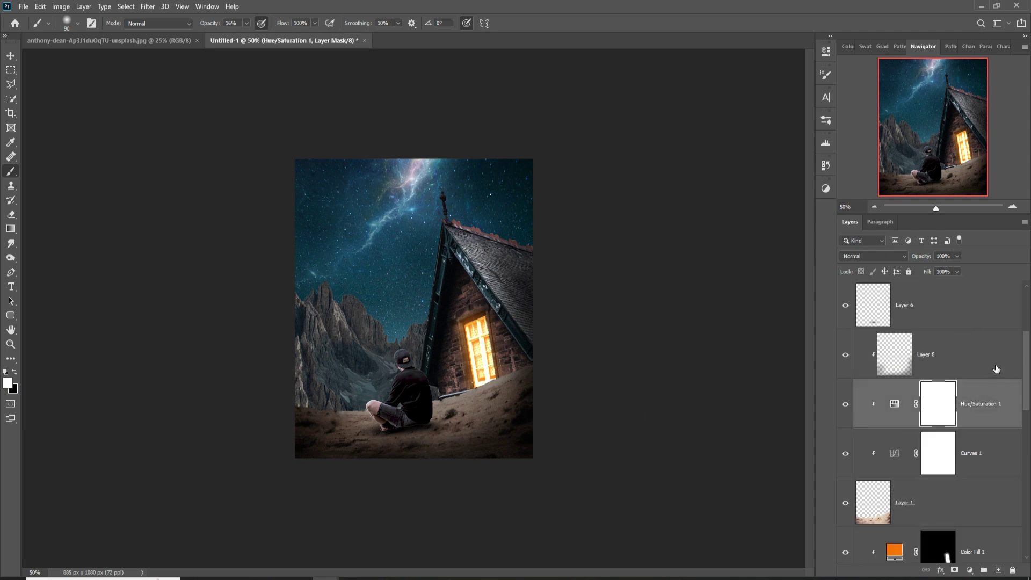
left_click(994, 372)
left_click(998, 569)
right_click(965, 359)
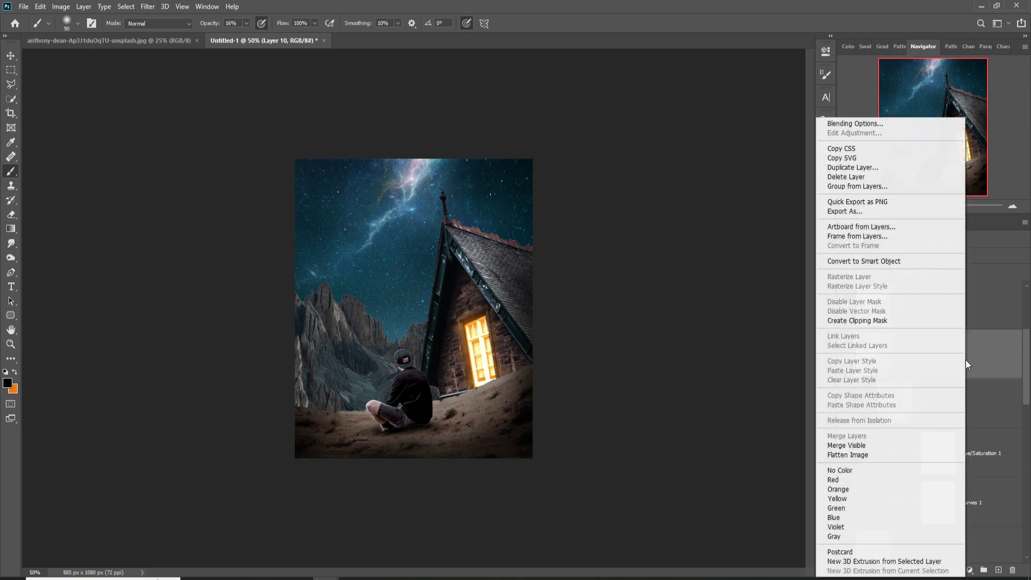
left_click(857, 323)
left_click(887, 254)
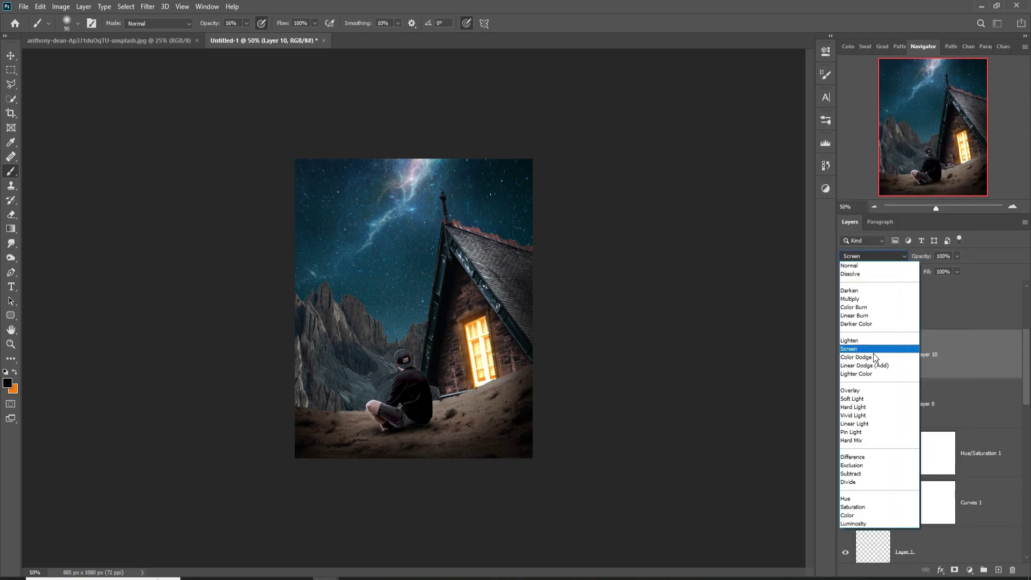
left_click(875, 353)
Step: Add a bright orange fc8302 Solid Color fill layer, Color Fill 2
left_click(969, 570)
left_click(980, 378)
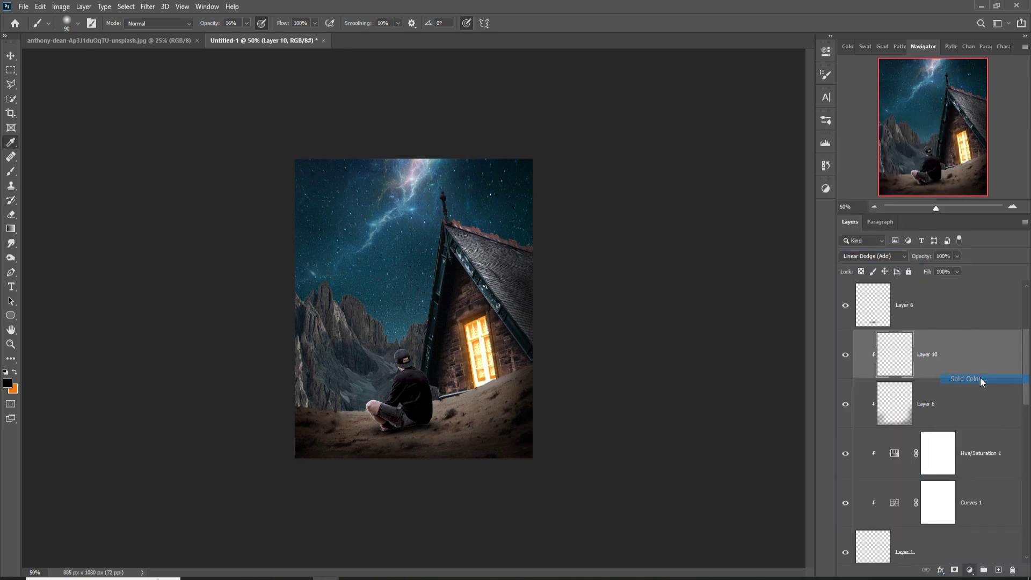
left_click_drag(676, 417, 676, 413)
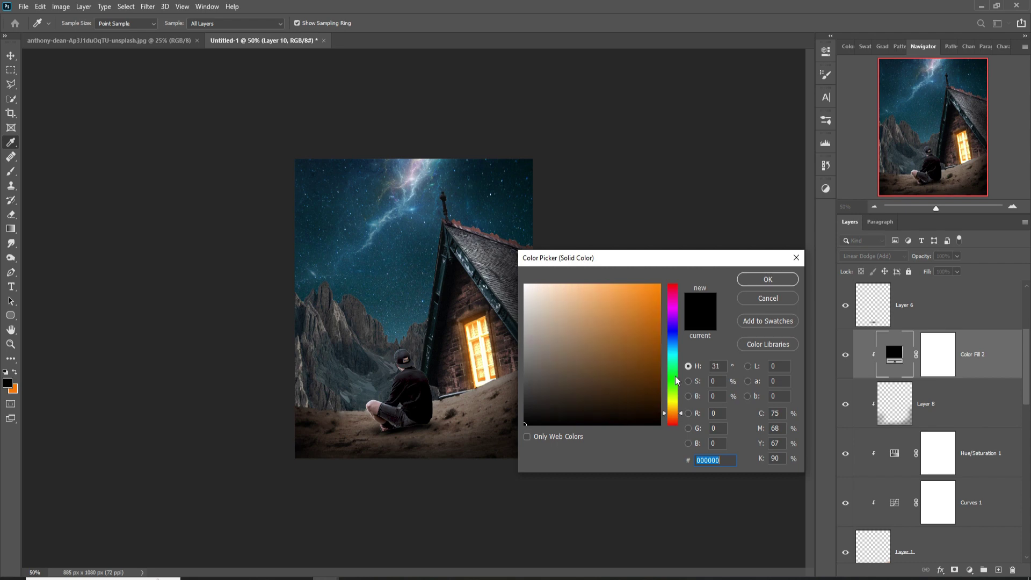
left_click(659, 286)
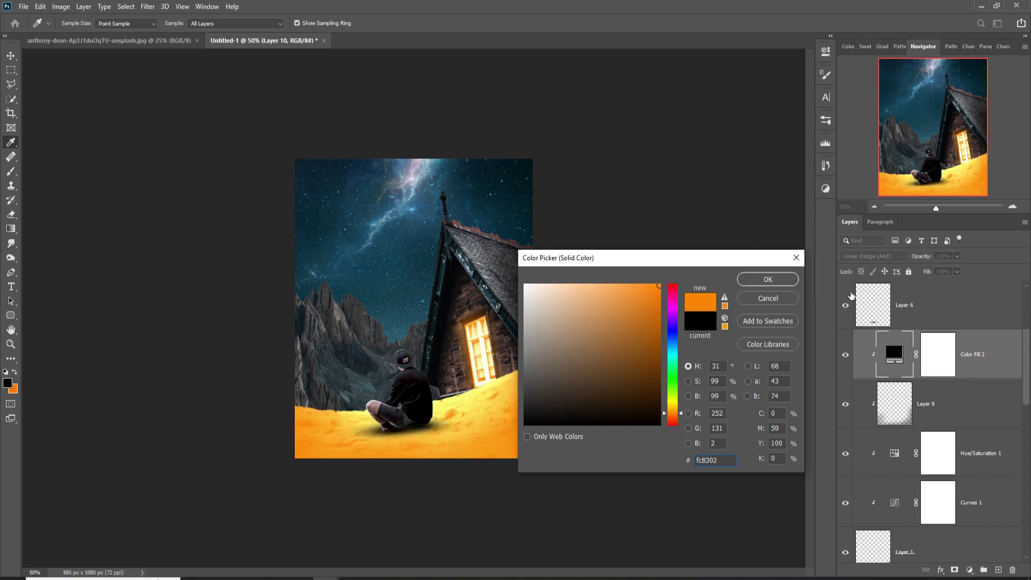
left_click(768, 280)
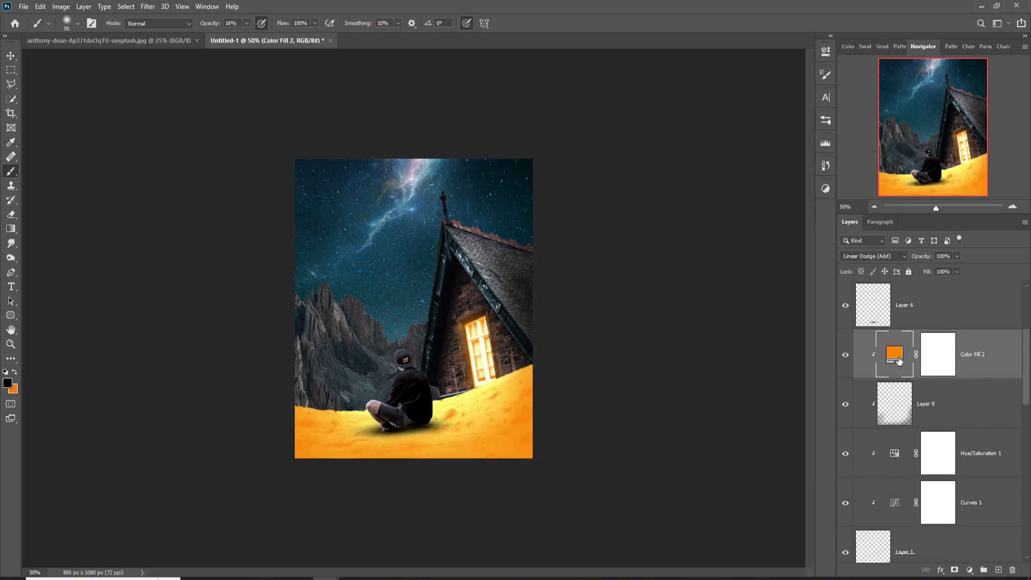
Step: Limit Color Fill 2 to brighter underlying tones via Blend If, then invert its mask to black
double_click(902, 359)
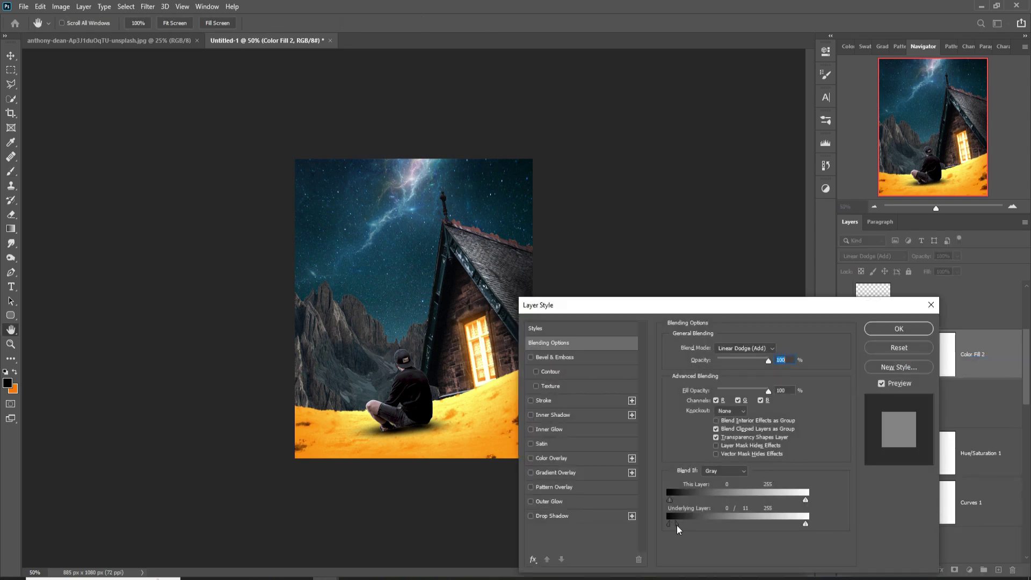
left_click_drag(676, 525, 706, 520)
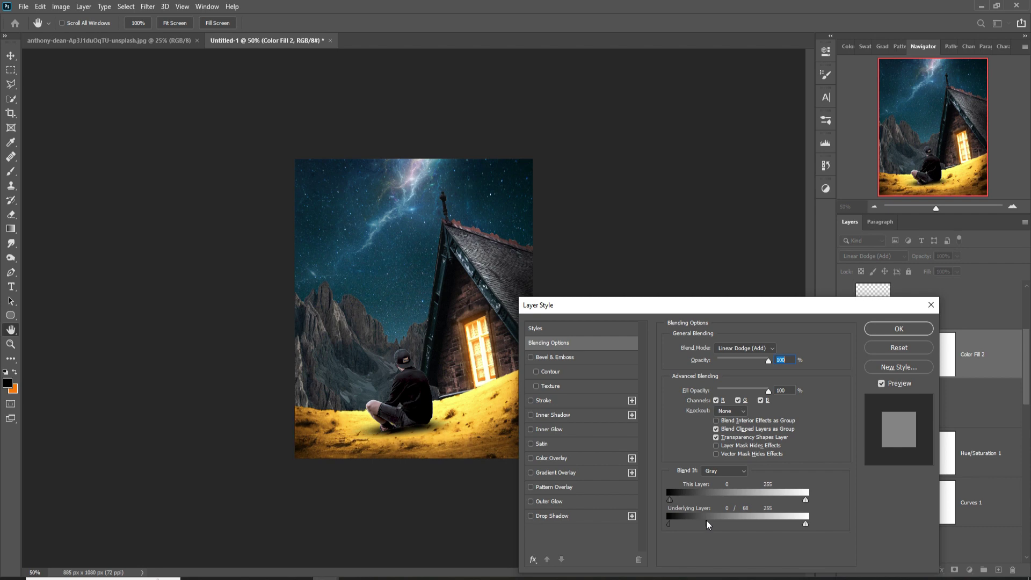
left_click(888, 330)
left_click(947, 359)
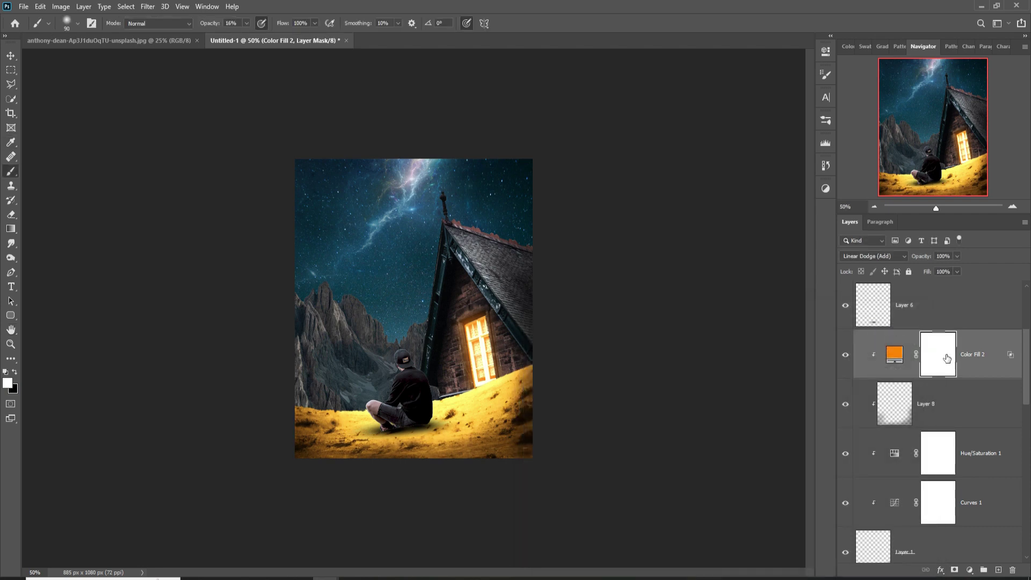
key("ctrl+i")
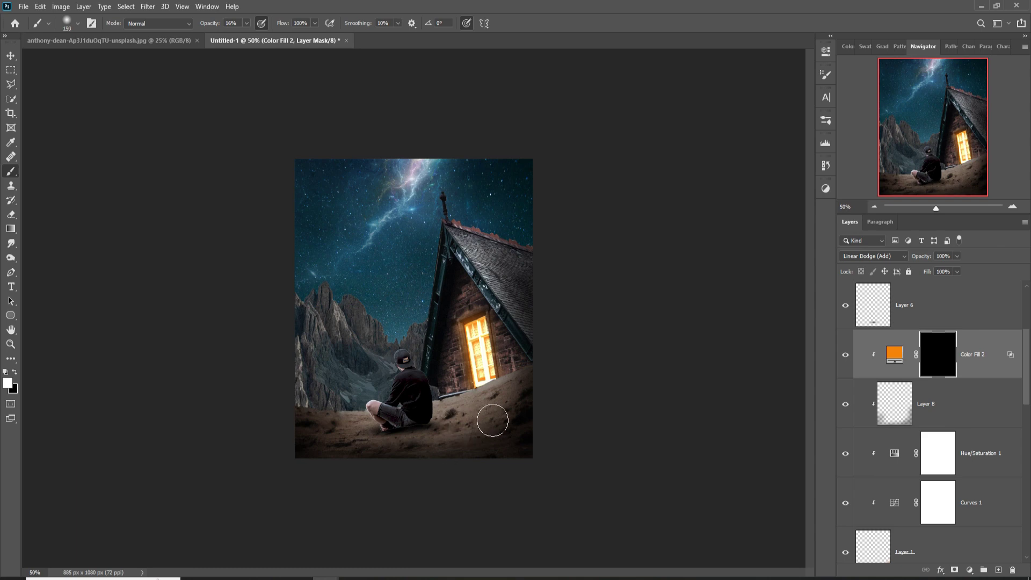
Step: Enlarge the brush to size 175 for painting the Color Fill 2 mask
key("bracketright")
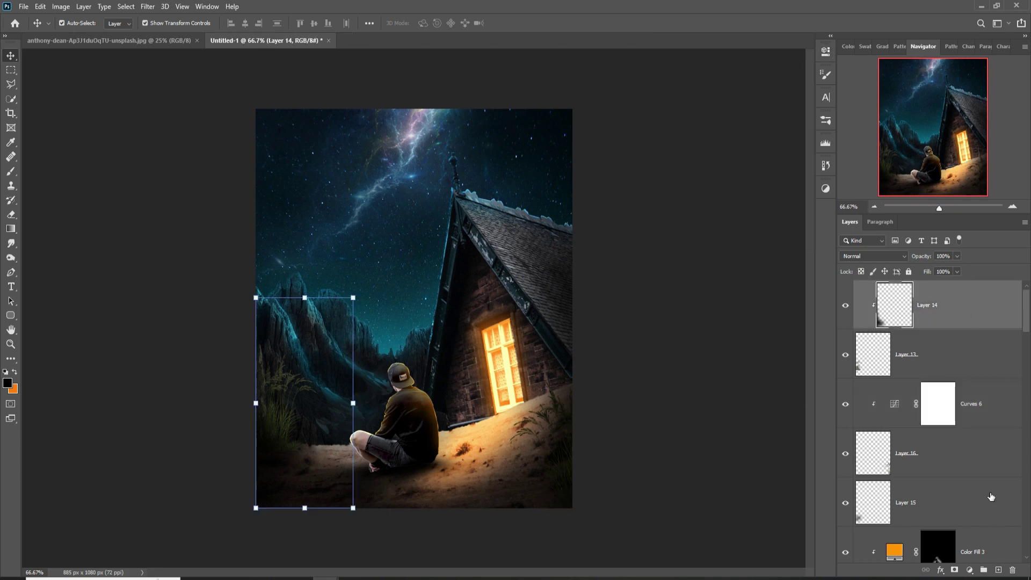
Step: Set the new layer to Linear Dodge (Add) and add an orange Solid Color fill
left_click(896, 256)
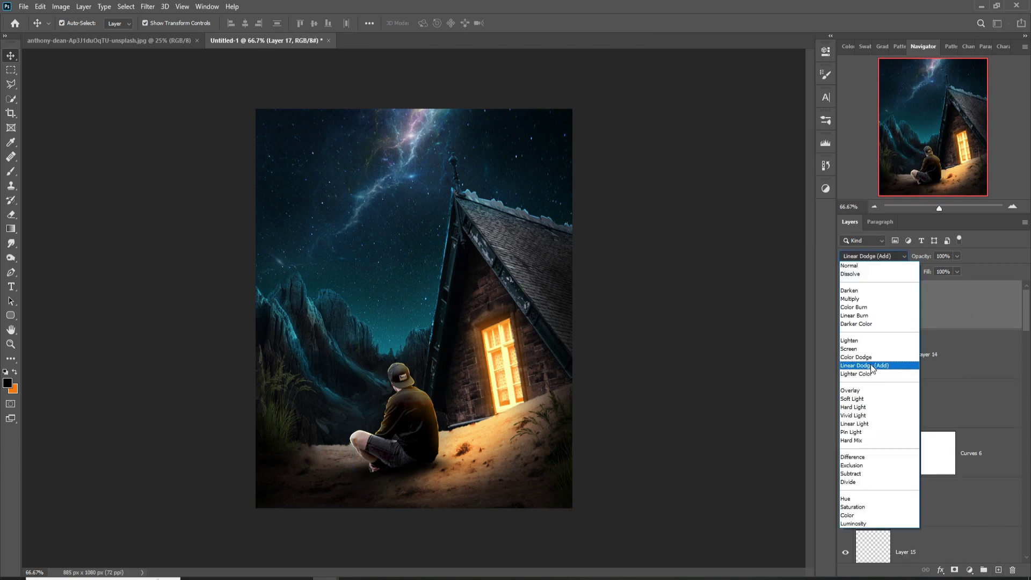
left_click(864, 366)
left_click(969, 570)
left_click(965, 376)
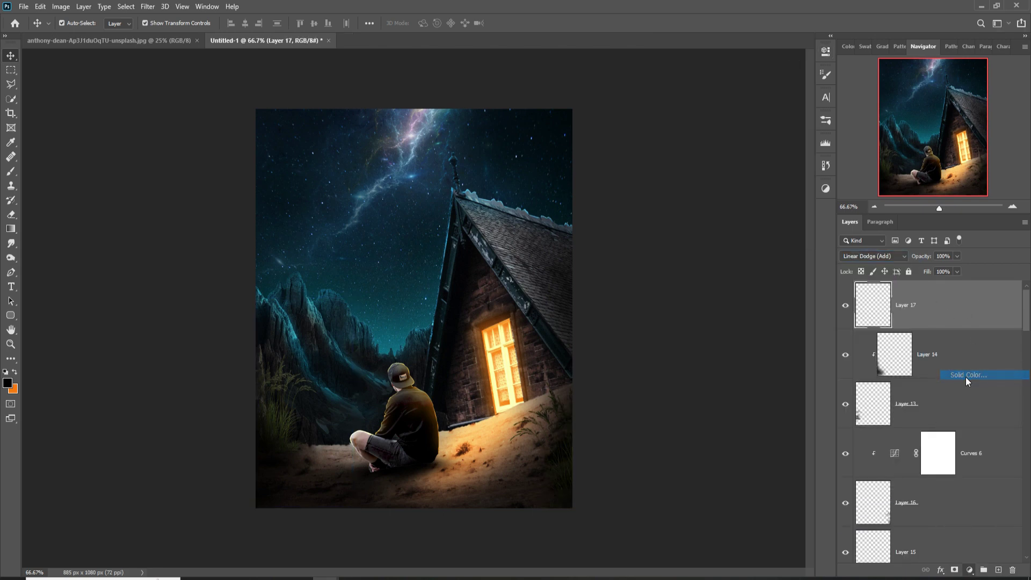
left_click(658, 287)
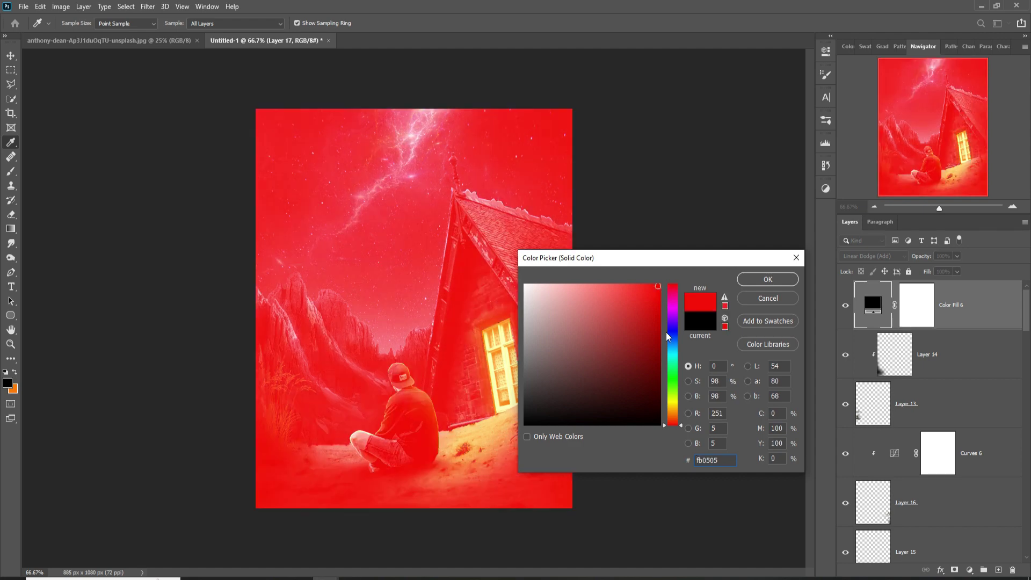
left_click(673, 410)
left_click_drag(680, 420, 683, 418)
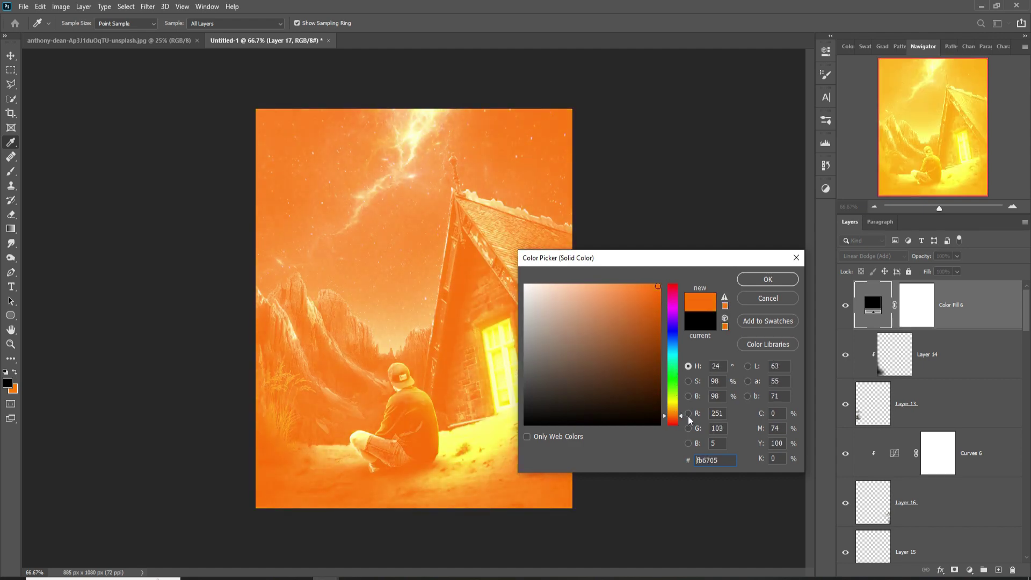
left_click(768, 279)
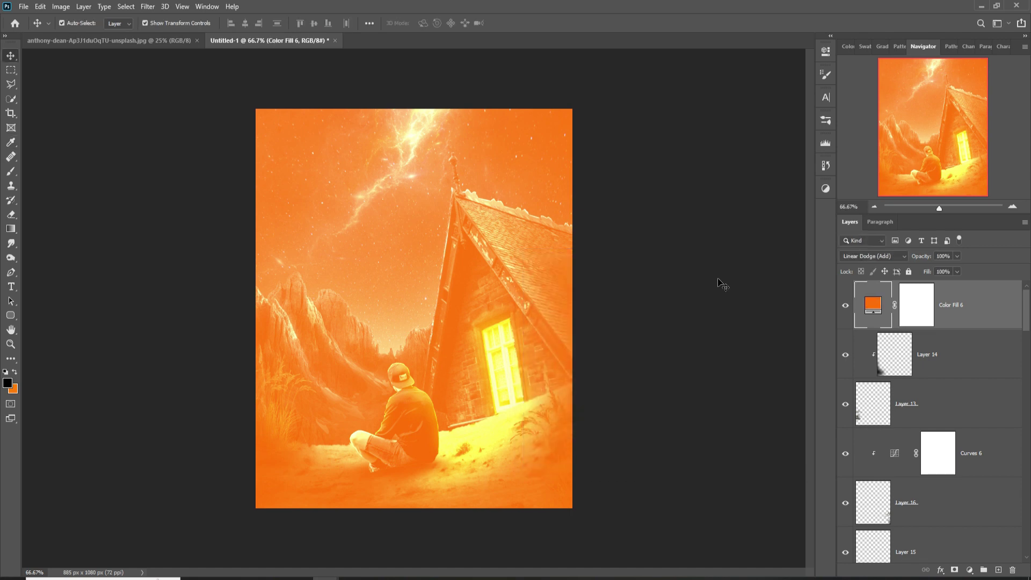
Step: Recolour Color Fill 6 to yellow-orange fba705 and invert its mask to black
left_click(927, 315)
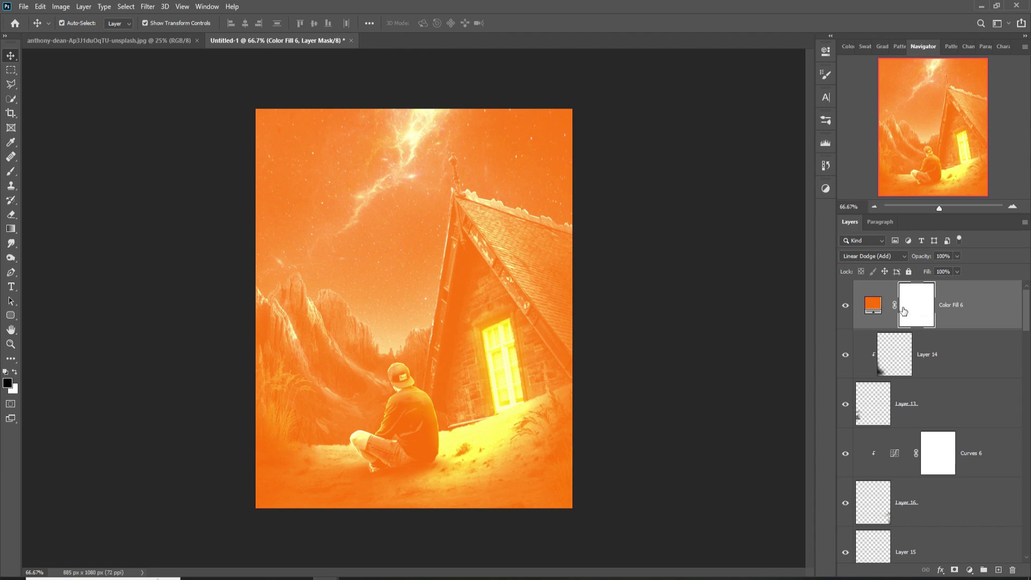
double_click(873, 304)
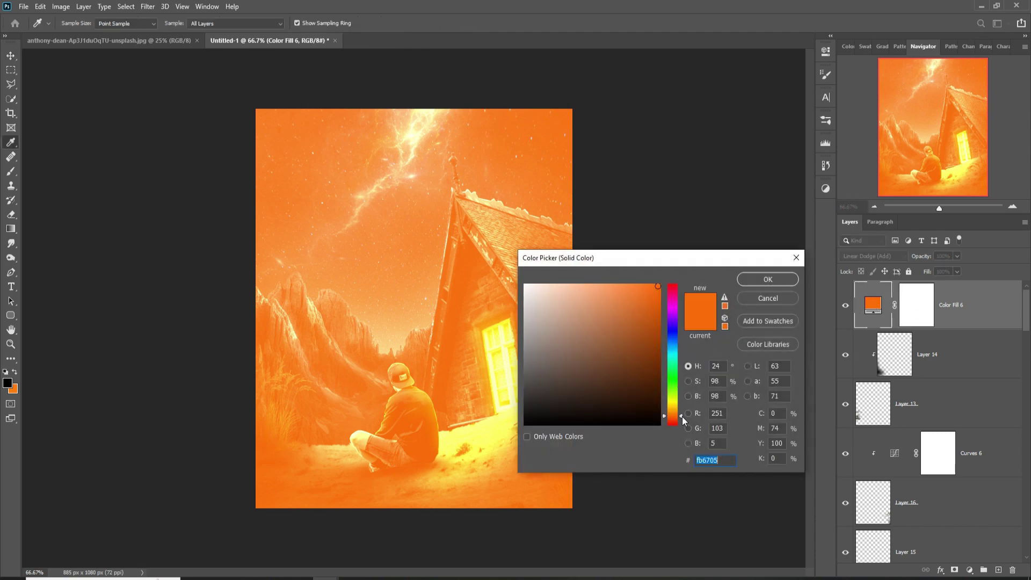
left_click_drag(681, 416, 680, 411)
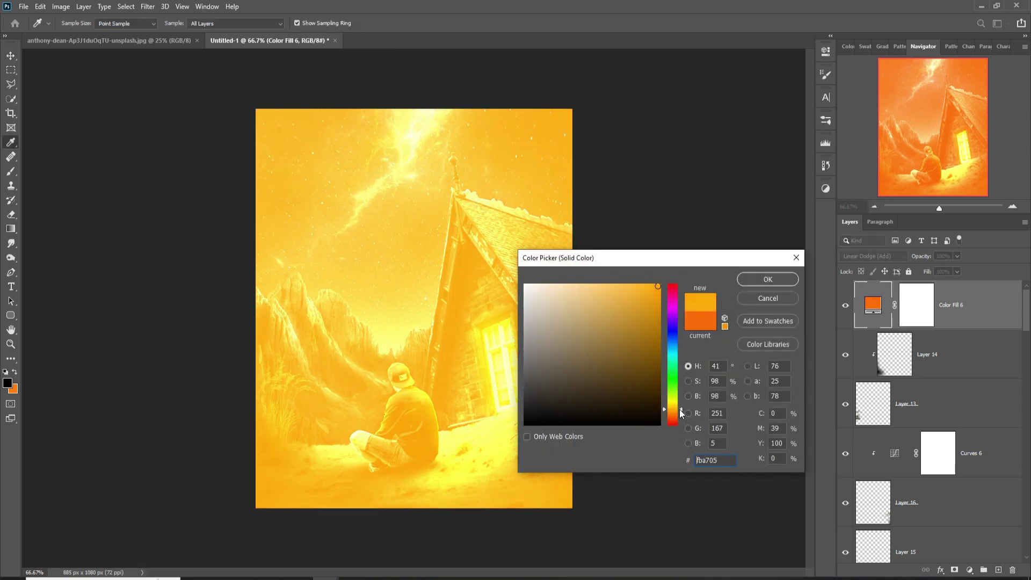
left_click(766, 279)
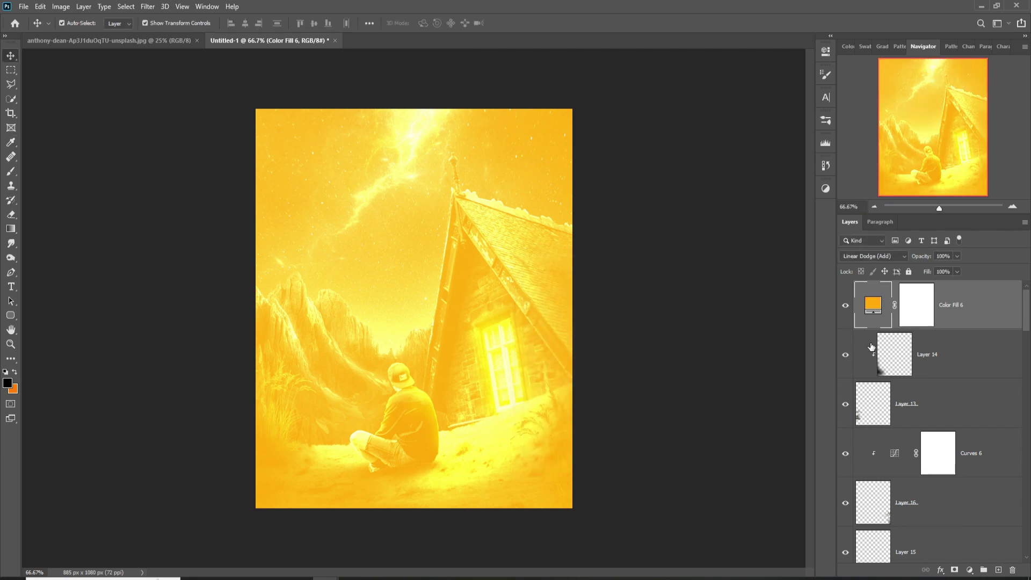
left_click(923, 302)
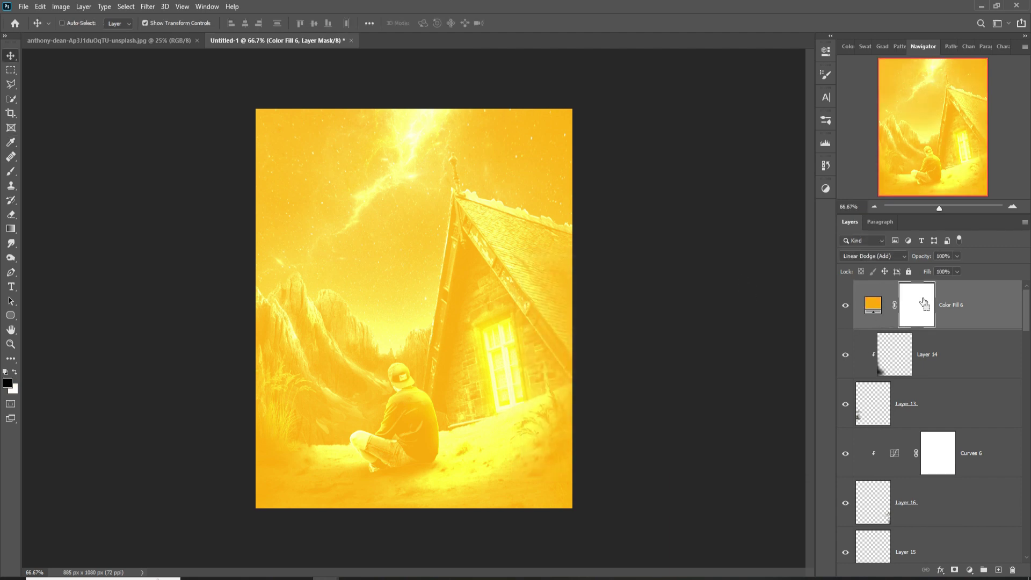
key("ctrl+i")
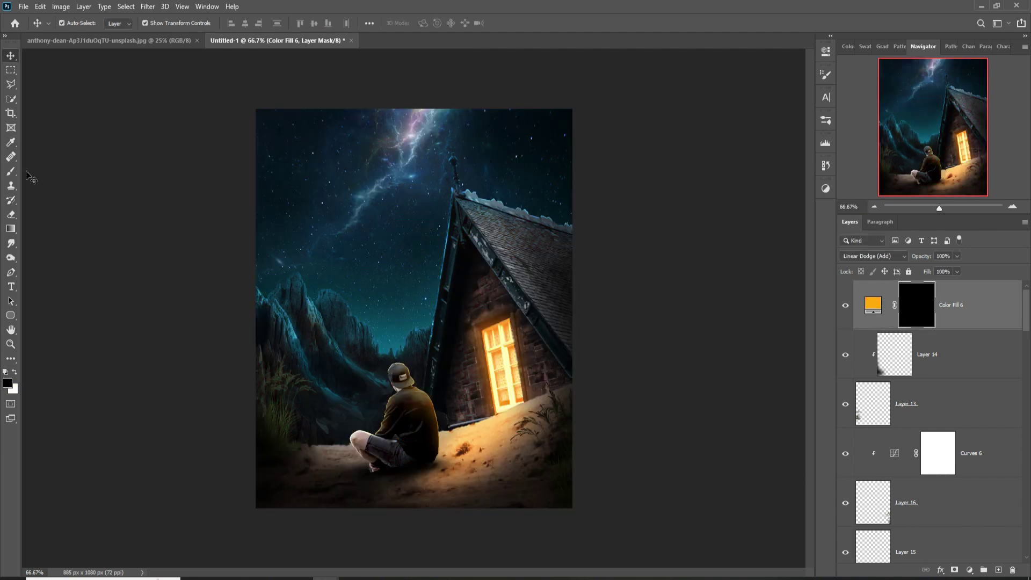
Step: Paint white with a size-500 soft brush onto the sand by the window
left_click(11, 171)
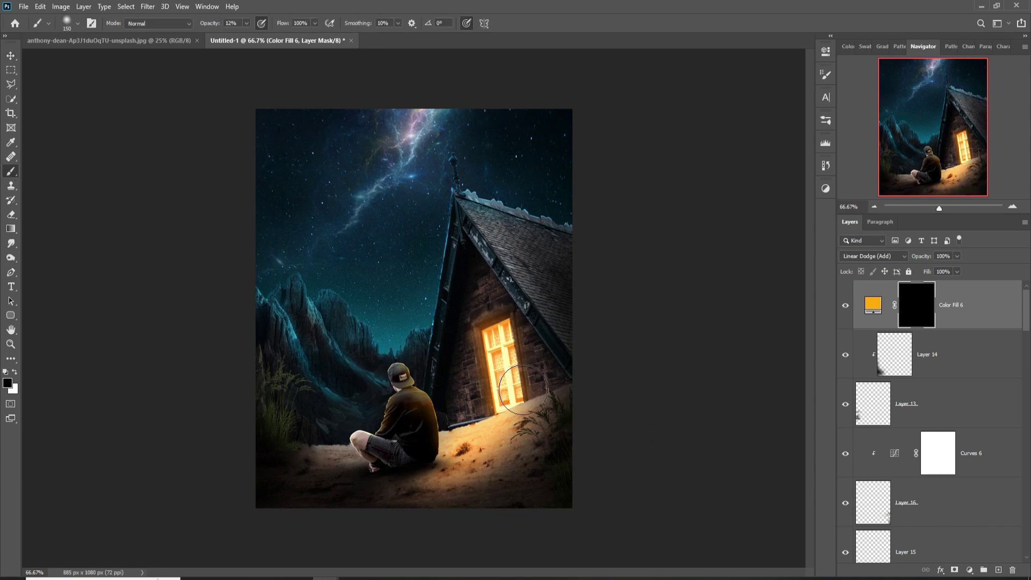
key("bracketright")
key("bracketright")
key("bracketright")
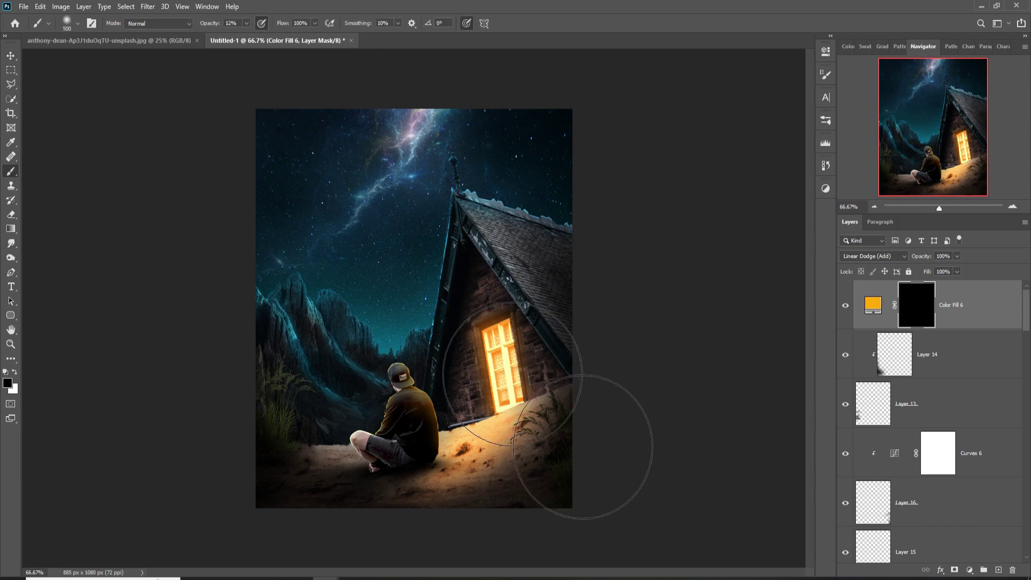
key("x")
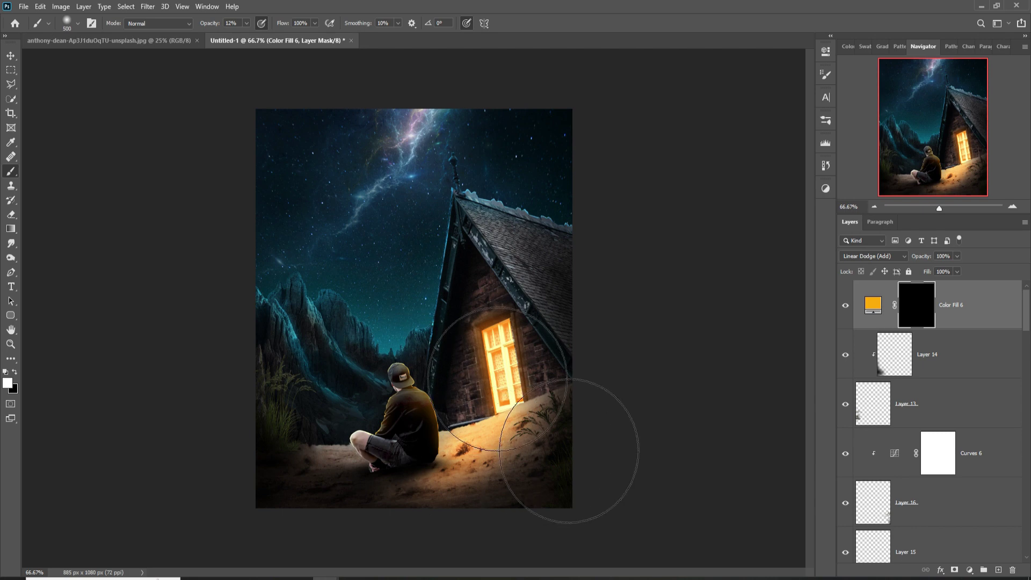
mouse_move(437, 379)
left_mouse_down()
mouse_move(462, 406)
mouse_move(425, 425)
left_mouse_up()
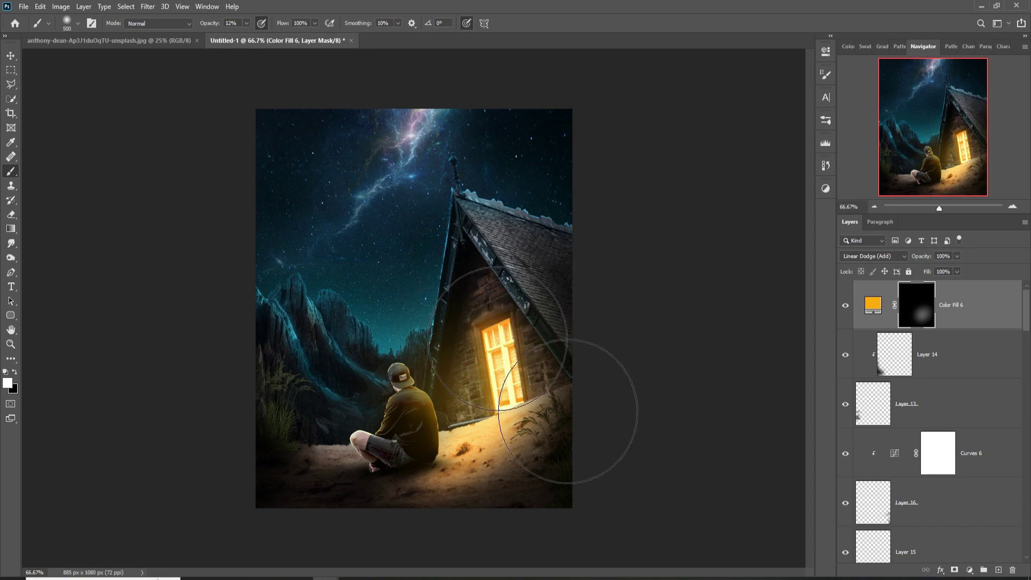
key("bracketleft")
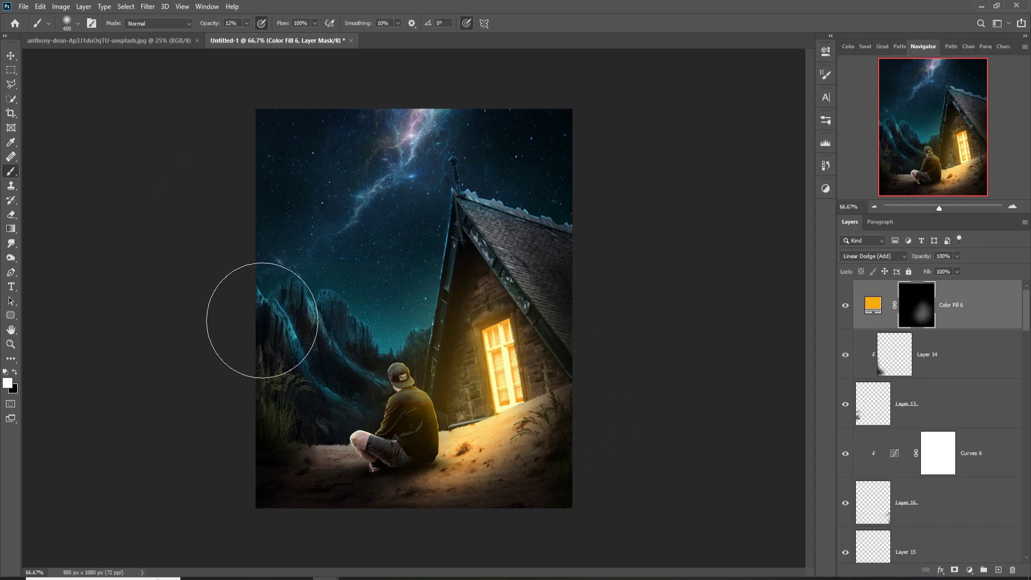
left_click(10, 56)
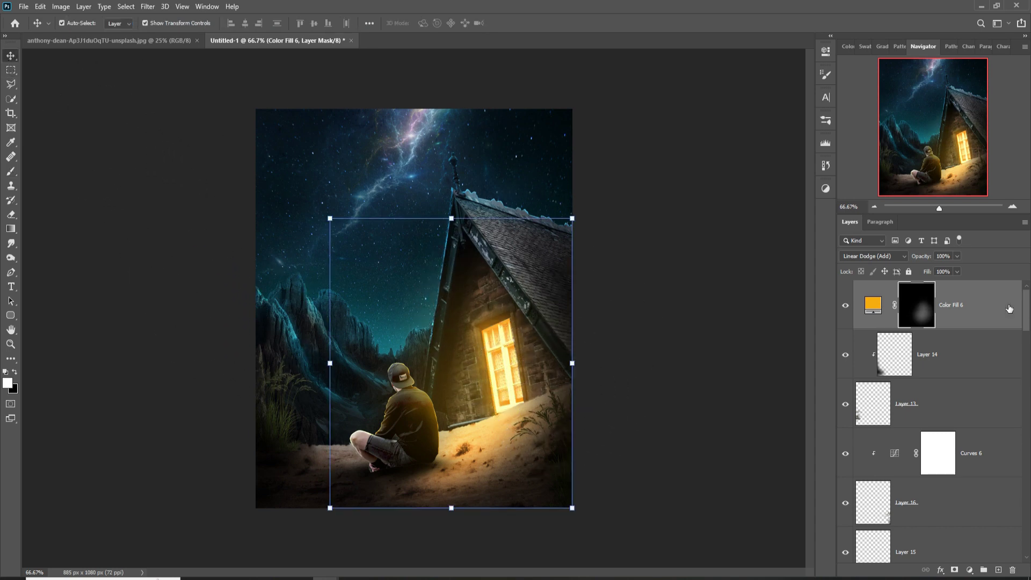
Step: Add an unclipped empty Layer 17 above Color Fill 6 in Linear Dodge (Add) mode
left_click(1009, 308)
left_click(998, 570)
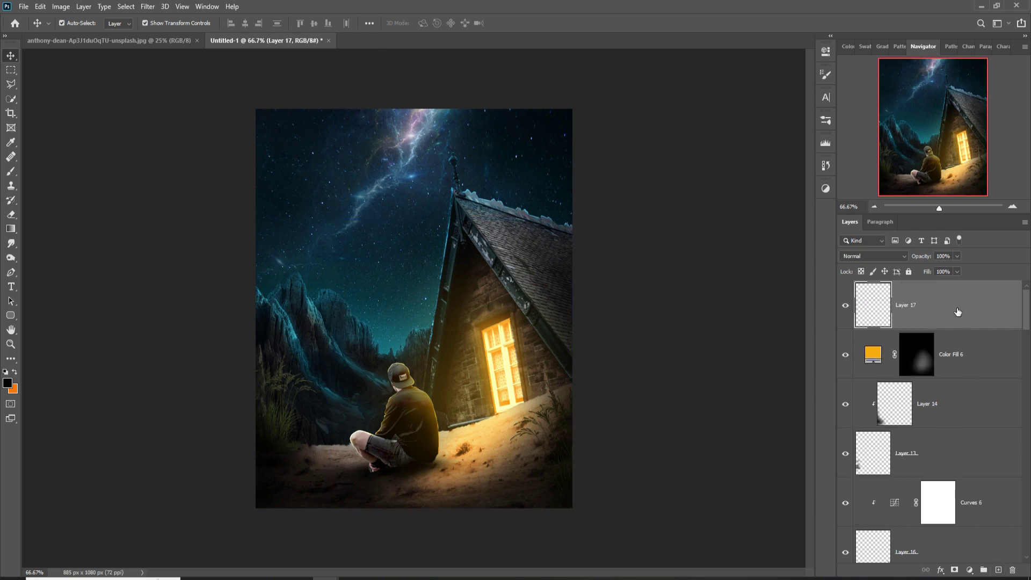
right_click(950, 311)
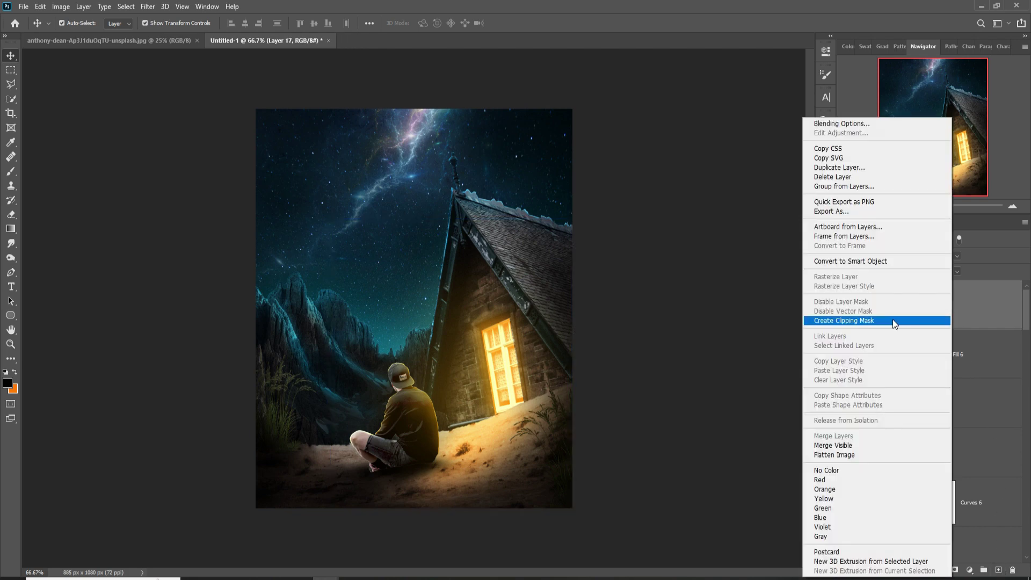
left_click(1005, 314)
left_click(896, 257)
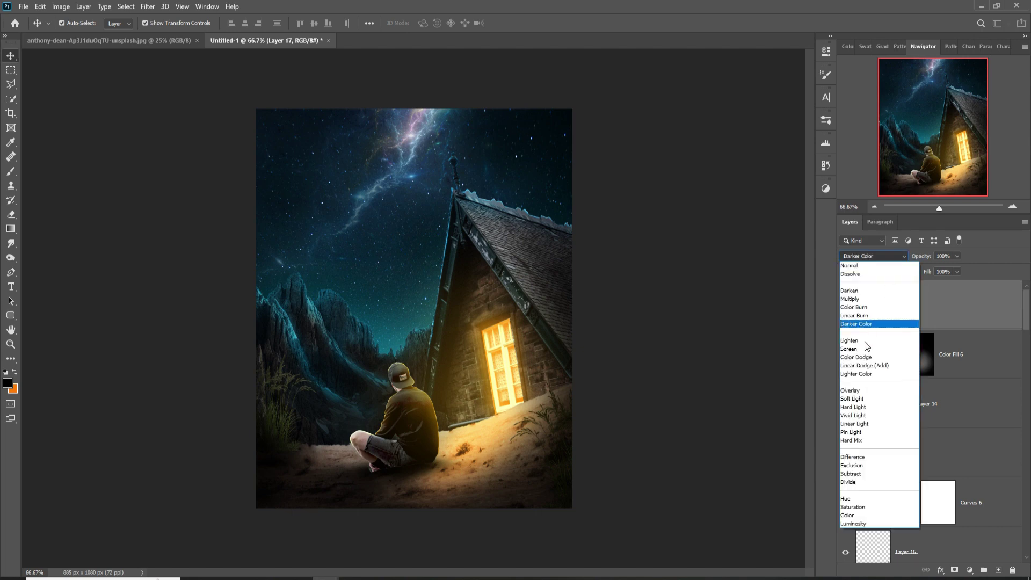
left_click(864, 363)
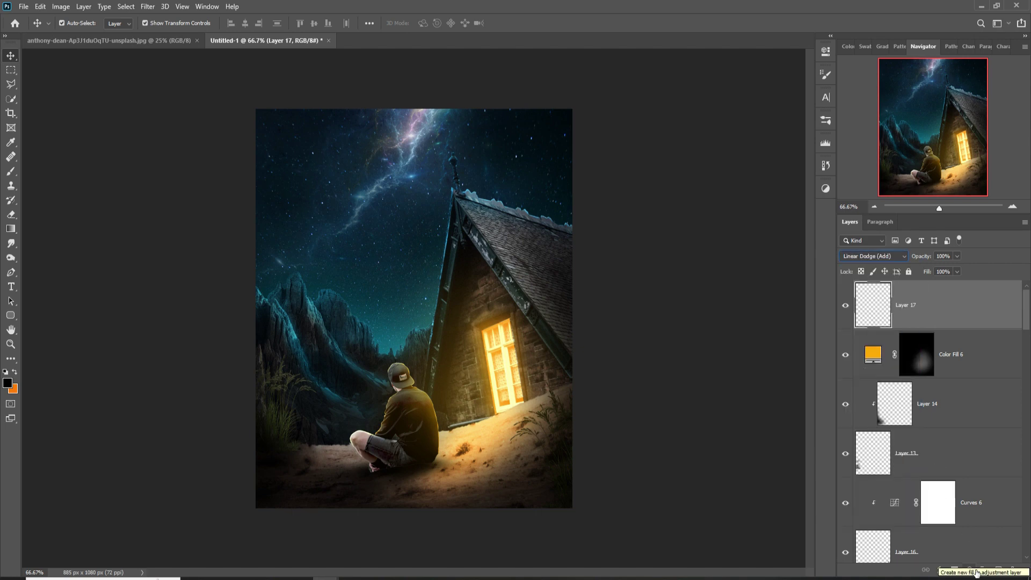
Step: Add a bright cyan Solid Color fill layer, Color Fill 7
left_click(970, 570)
left_click(963, 372)
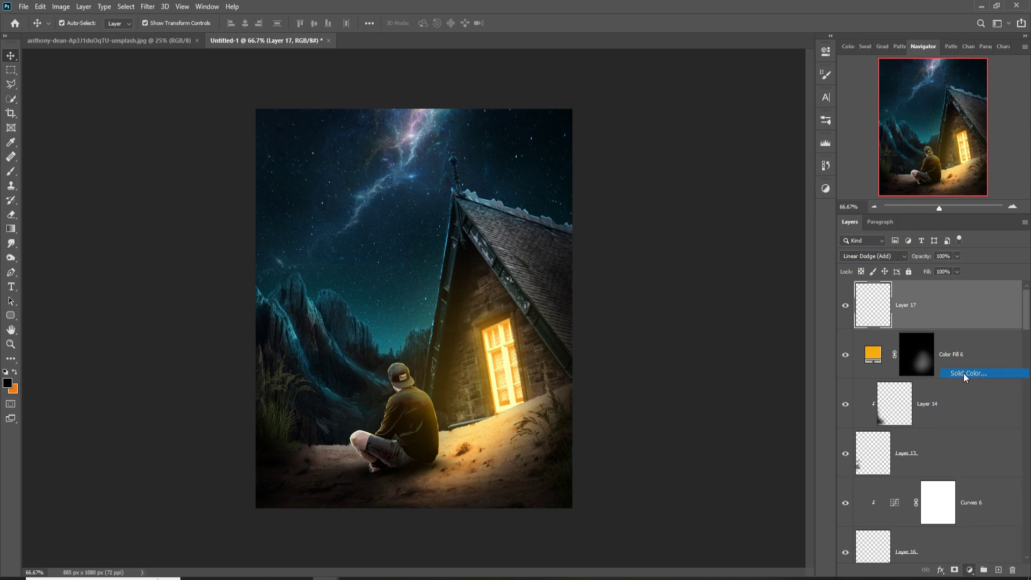
left_click(676, 351)
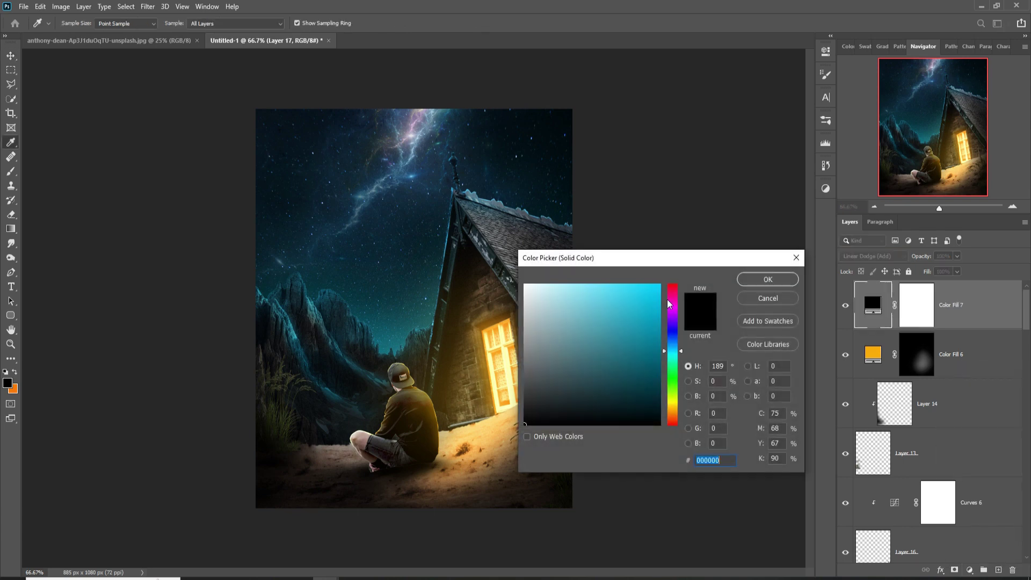
left_click(658, 285)
left_click(739, 284)
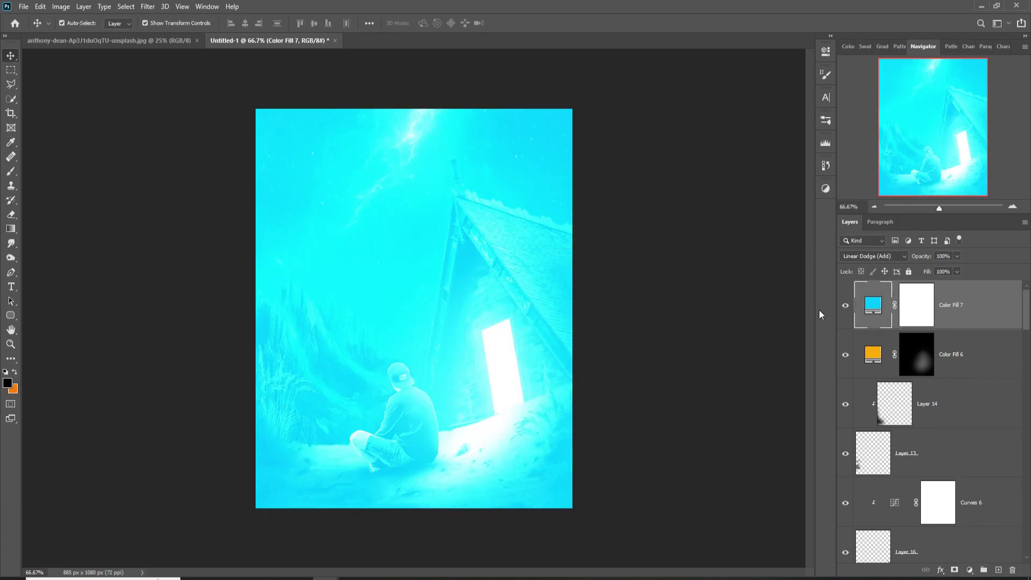
Step: Limit Color Fill 7 to brighter underlying tones with the Blend If slider
right_click(871, 305)
left_click(887, 310)
left_click_drag(672, 524, 716, 519)
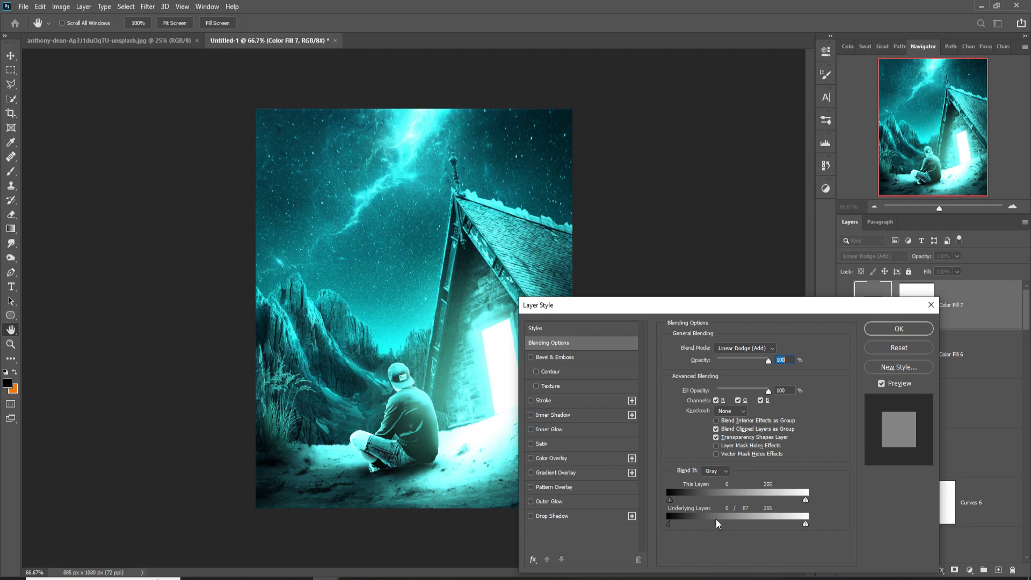
left_click(898, 328)
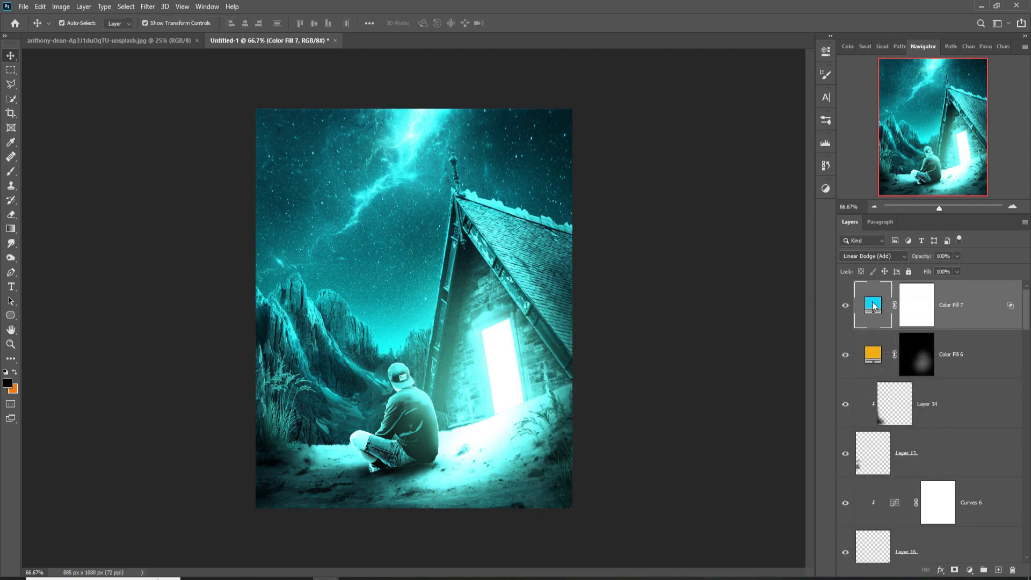
Step: Shift Color Fill 7 to blue 04a2fd and select its mask
double_click(872, 306)
left_click_drag(680, 351, 681, 347)
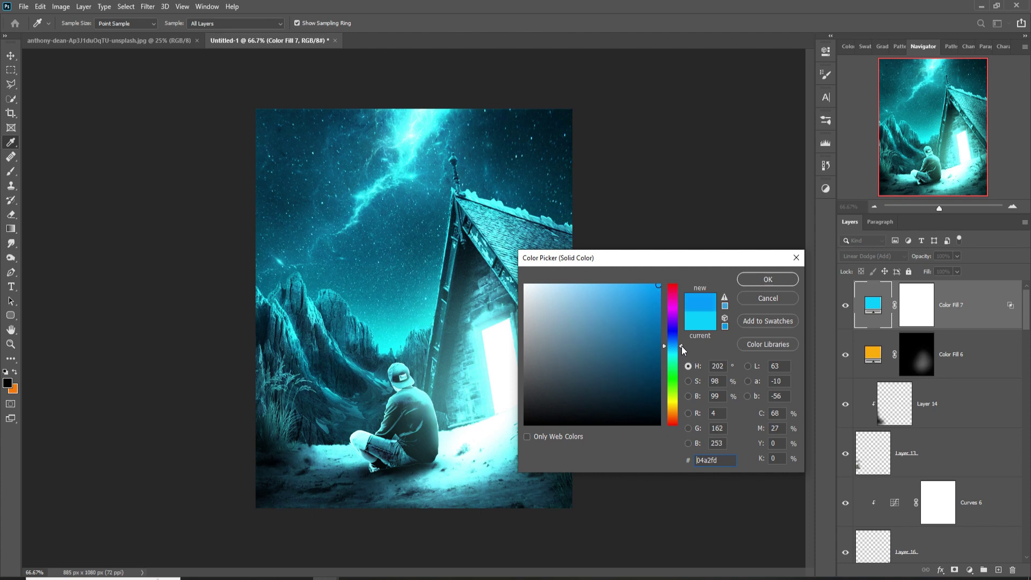
left_click(765, 280)
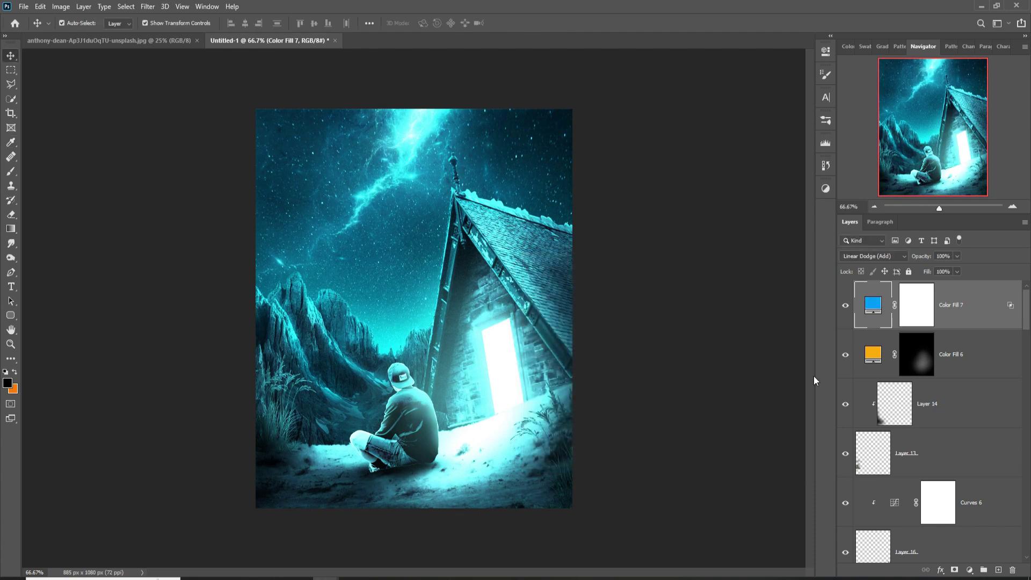
left_click(918, 306)
Step: Invert Color Fill 7's mask and paint soft white strokes to reveal blue glow on the wall and roof edge
key("ctrl+i")
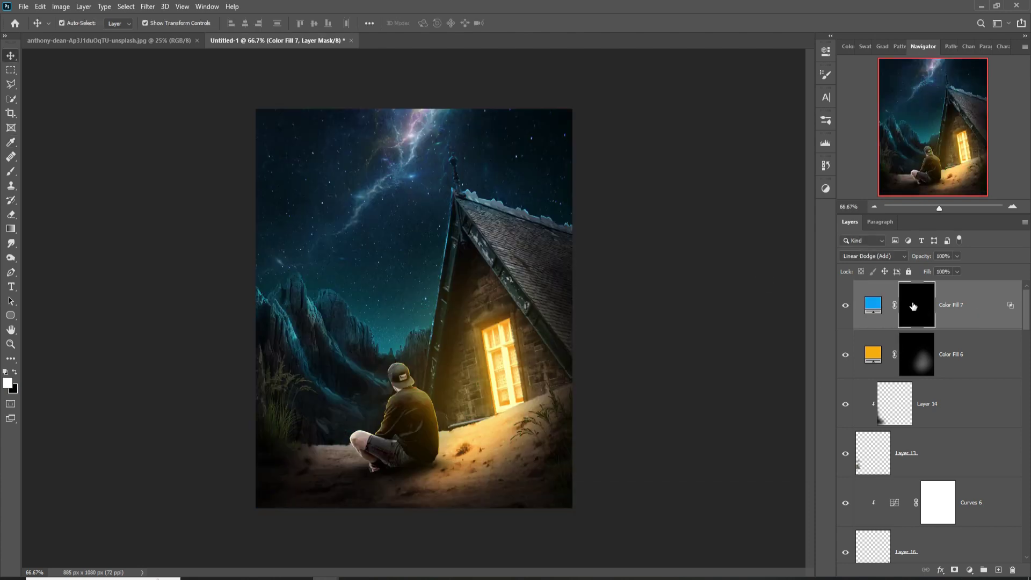
left_click(11, 177)
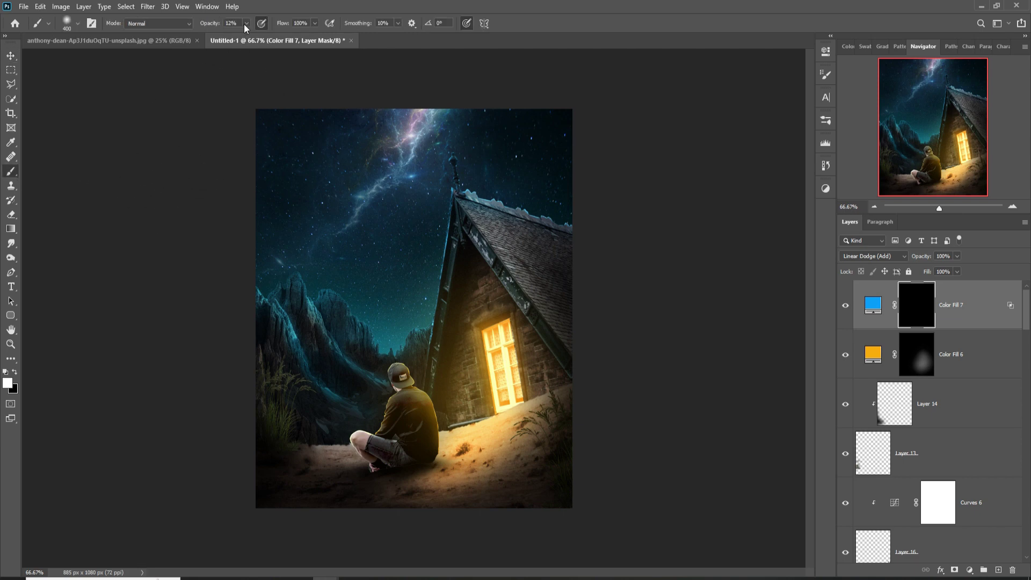
mouse_move(478, 339)
left_mouse_down()
mouse_move(495, 226)
mouse_move(529, 257)
mouse_move(414, 368)
mouse_move(418, 377)
mouse_move(356, 264)
mouse_move(315, 260)
left_mouse_up()
mouse_move(508, 399)
left_mouse_down()
mouse_move(559, 253)
mouse_move(621, 249)
left_mouse_up()
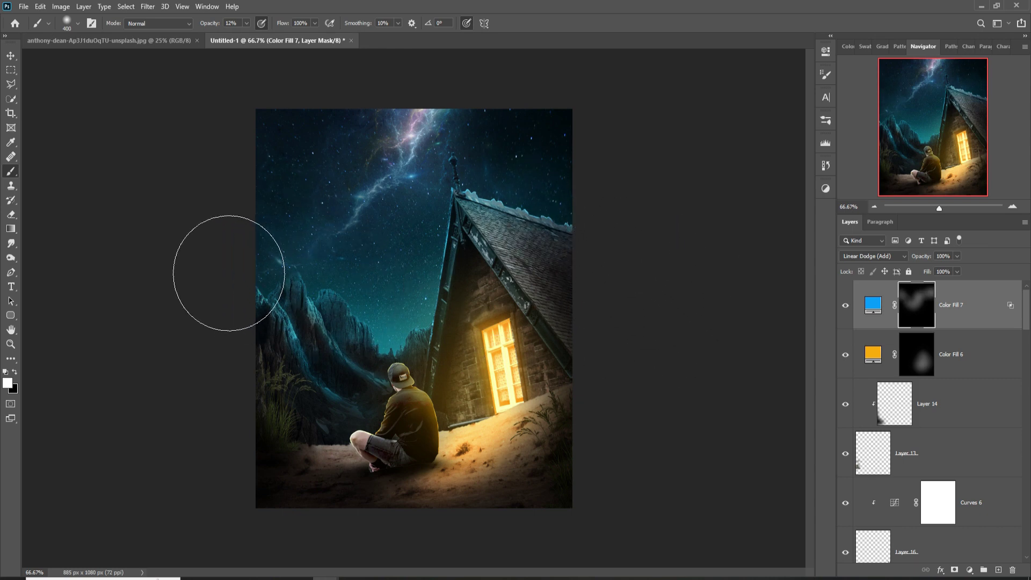
left_click(10, 55)
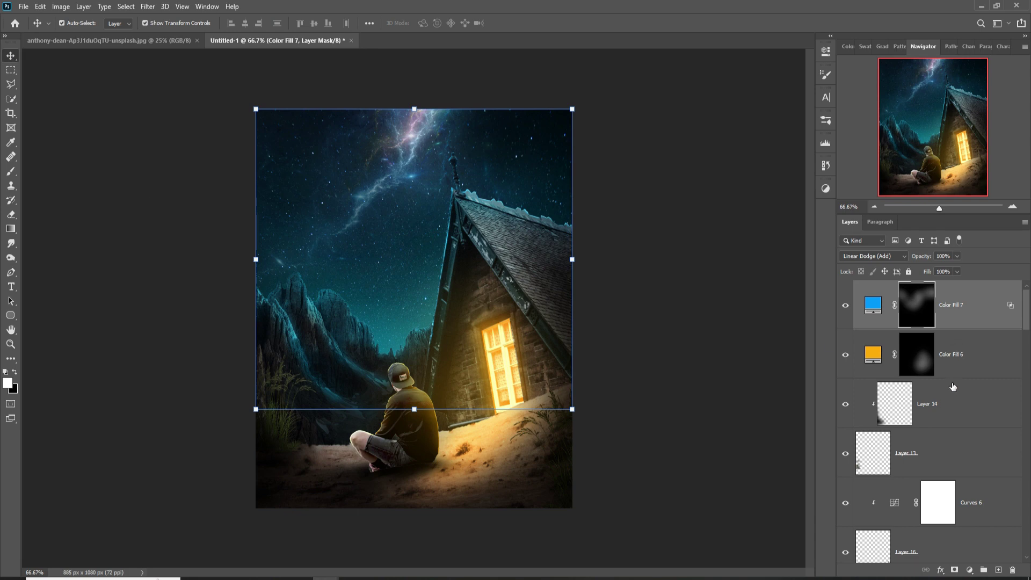
key("ctrl+2")
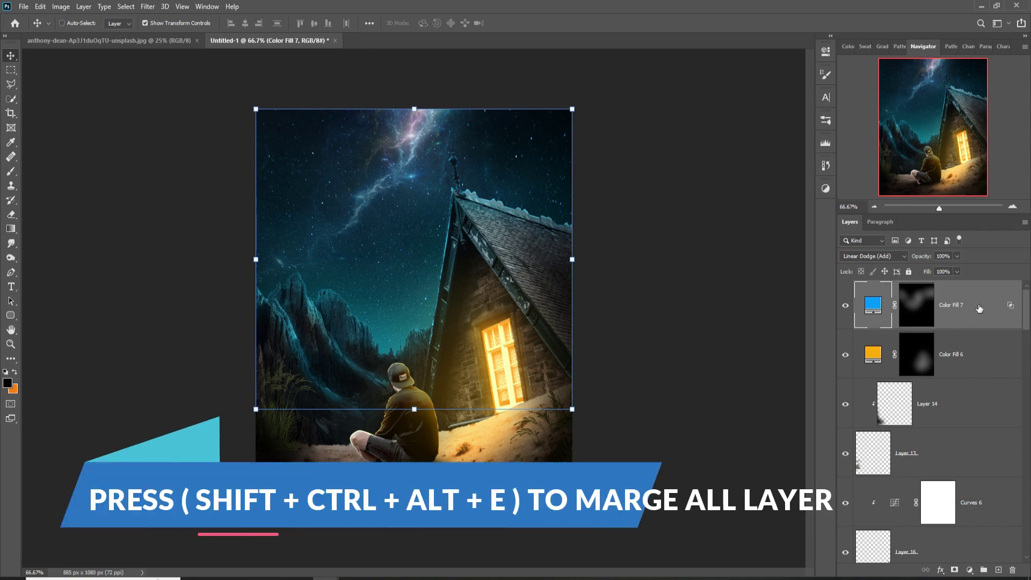
Step: Stamp all visible layers into Layer 17, convert it to a smart object, and launch Camera Raw Filter
key("shift+ctrl+alt+e")
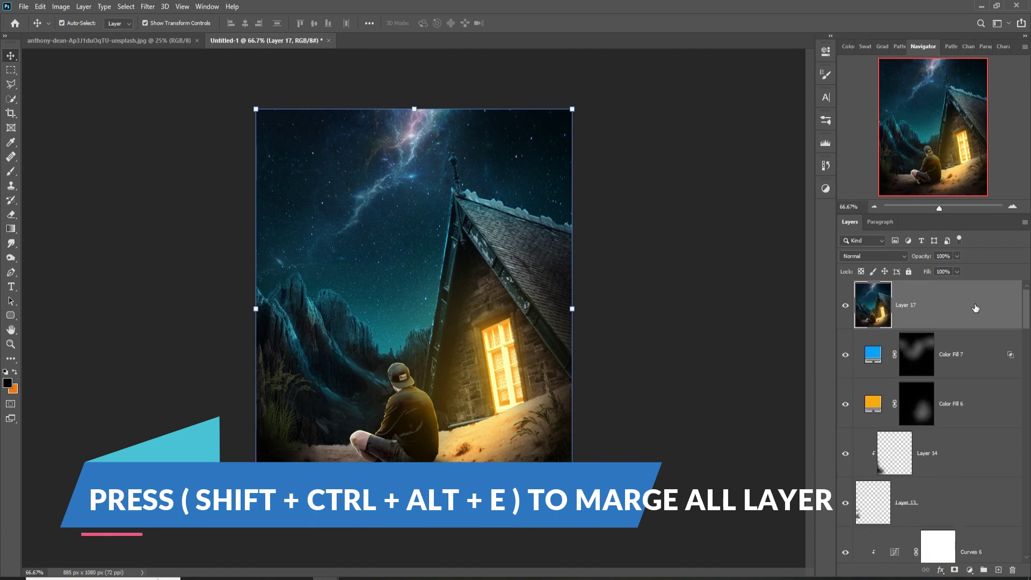
right_click(967, 311)
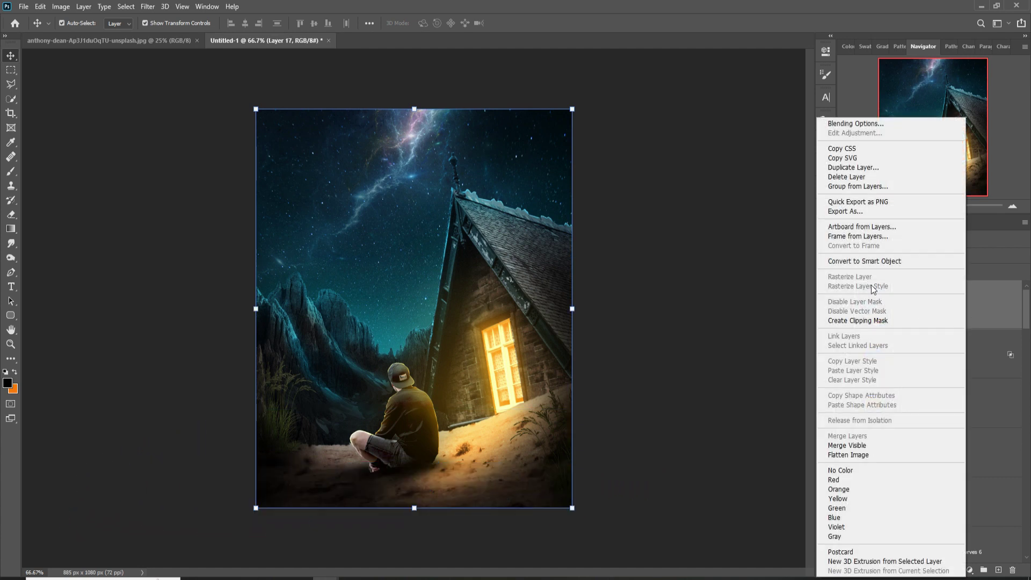
left_click(864, 261)
left_click(151, 10)
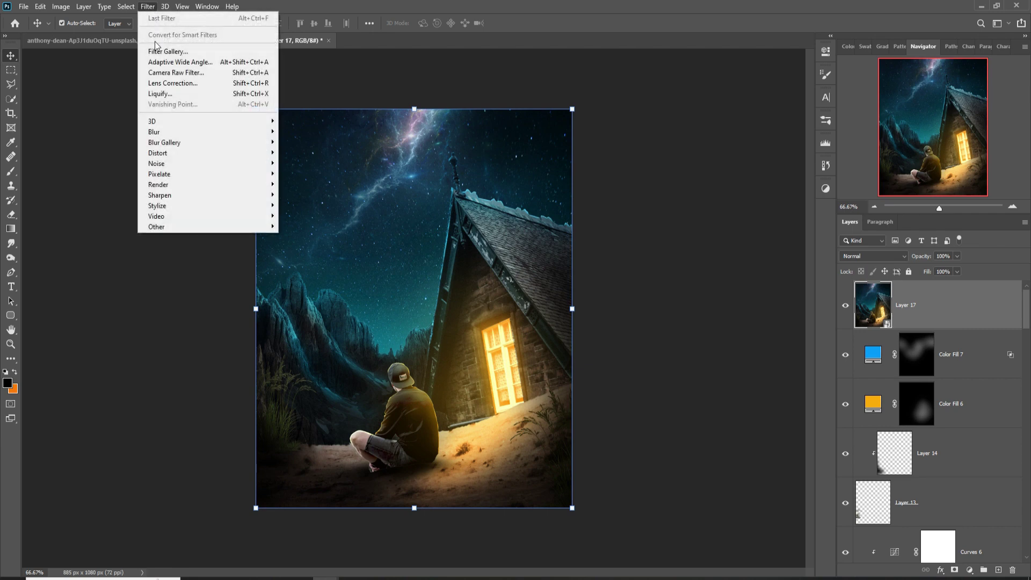
left_click(156, 71)
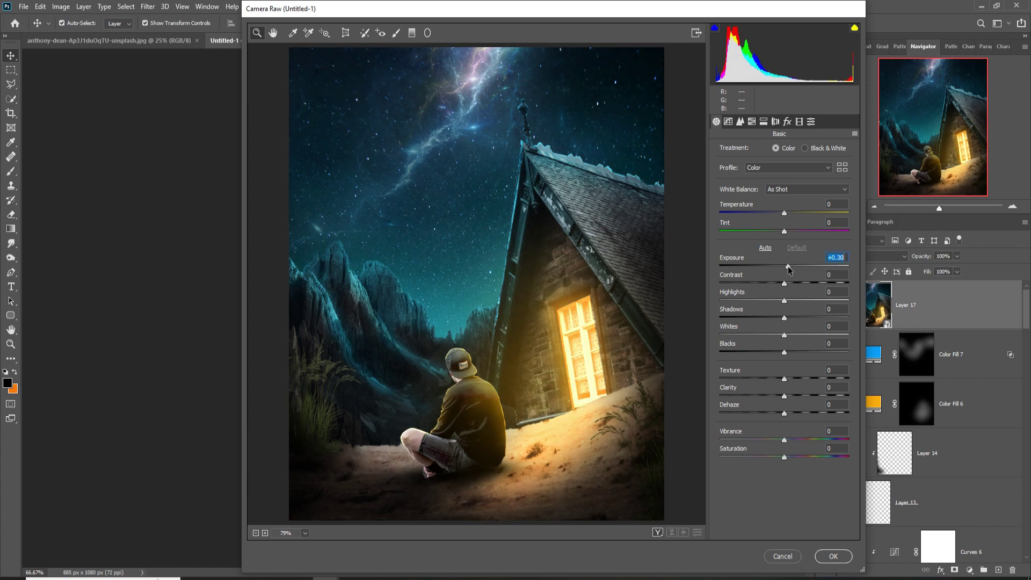
Step: In Camera Raw, lower Exposure to -0.55, set Whites +14, Saturation +8, and Tone Curve Highlights +12
mouse_move(788, 269)
left_mouse_down()
mouse_move(775, 266)
mouse_move(794, 301)
mouse_move(778, 318)
mouse_move(794, 335)
left_mouse_up()
left_click_drag(785, 457, 789, 457)
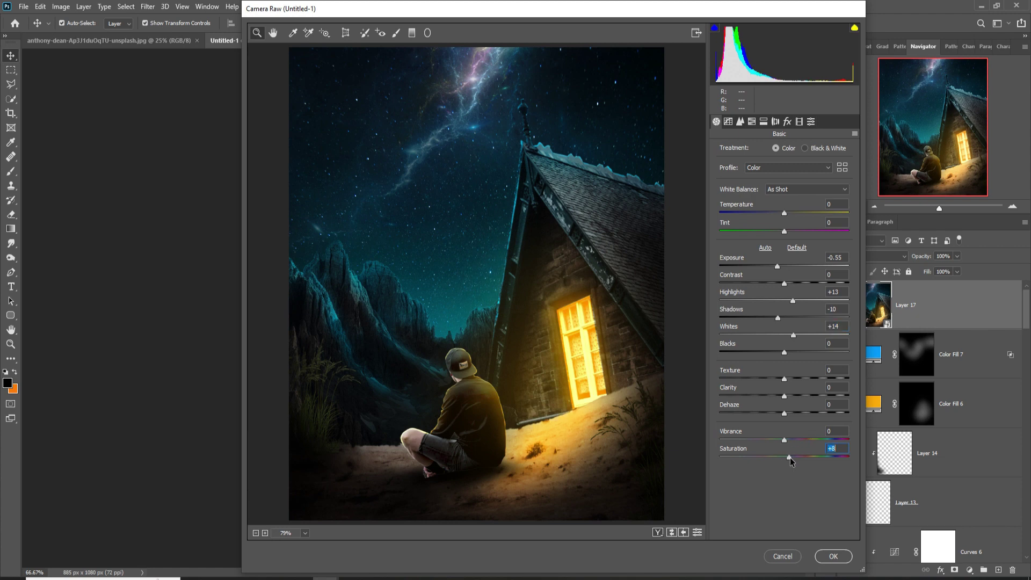
left_click(728, 122)
left_click_drag(784, 334, 793, 334)
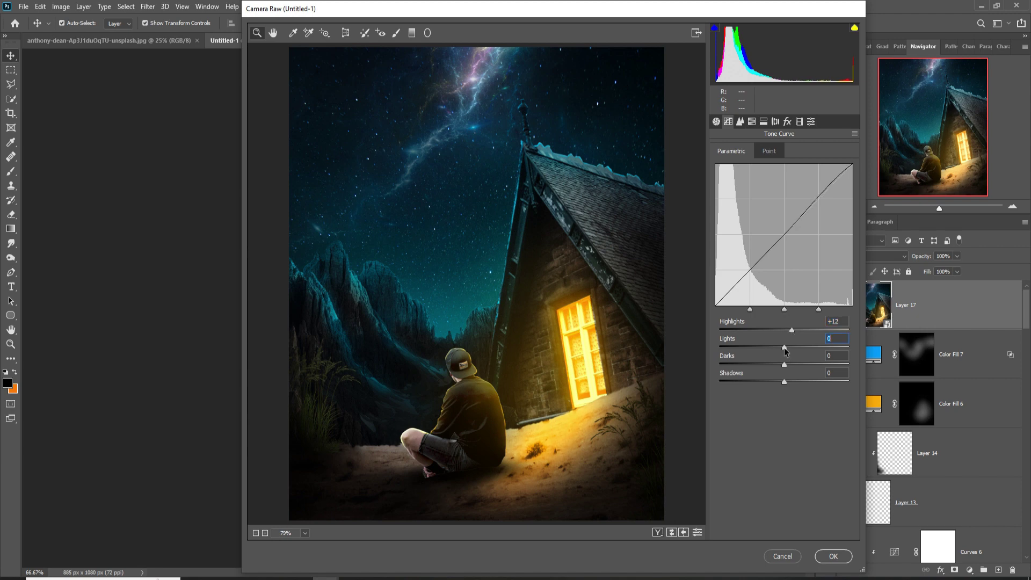
Step: Raise Tone Curve Lights to +11, set Sharpening Amount 42, and add a -24 post-crop vignette
mouse_move(783, 347)
left_mouse_down()
mouse_move(775, 366)
mouse_move(803, 381)
left_mouse_up()
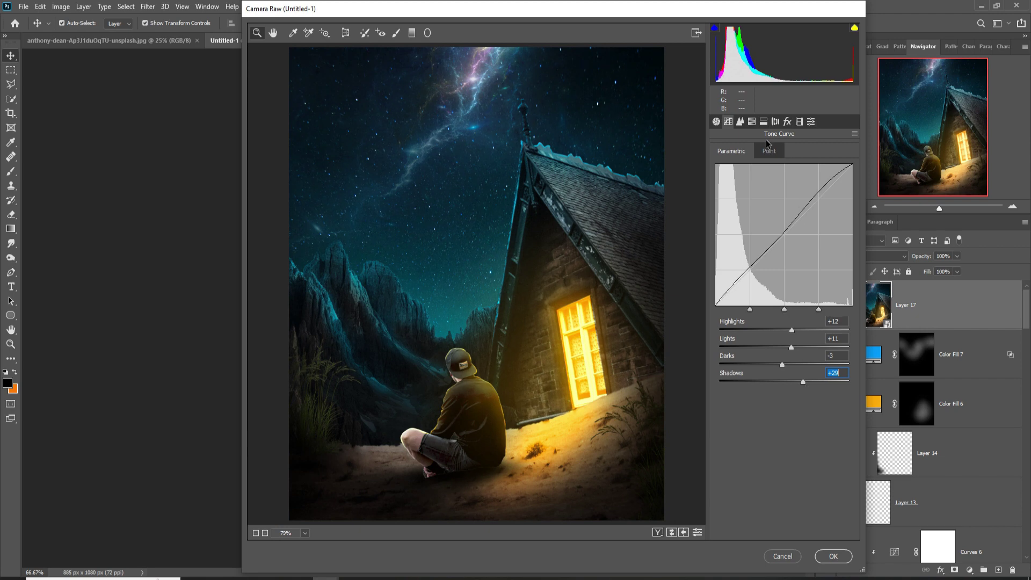
left_click(739, 123)
left_click_drag(721, 167, 755, 168)
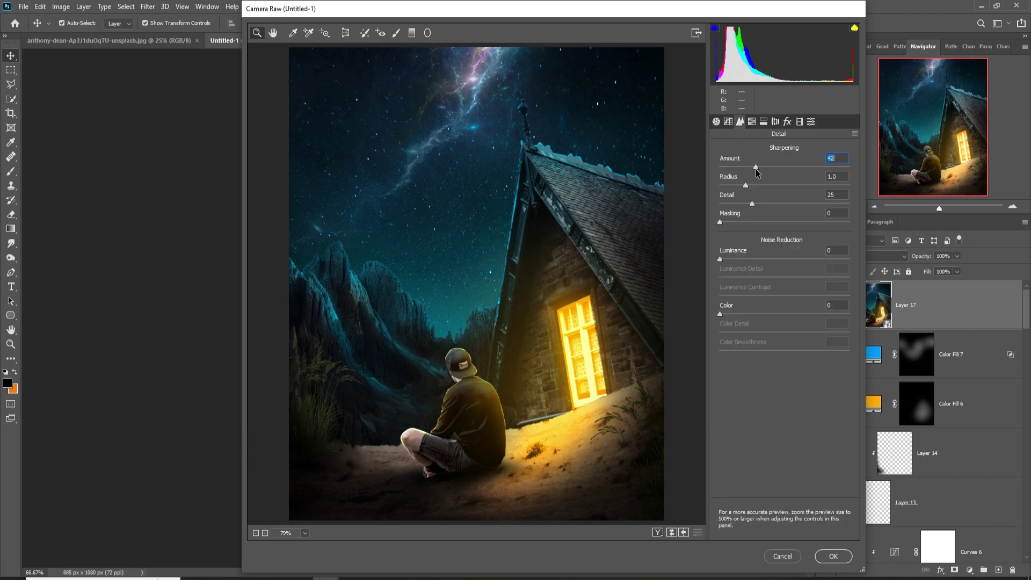
left_click(787, 123)
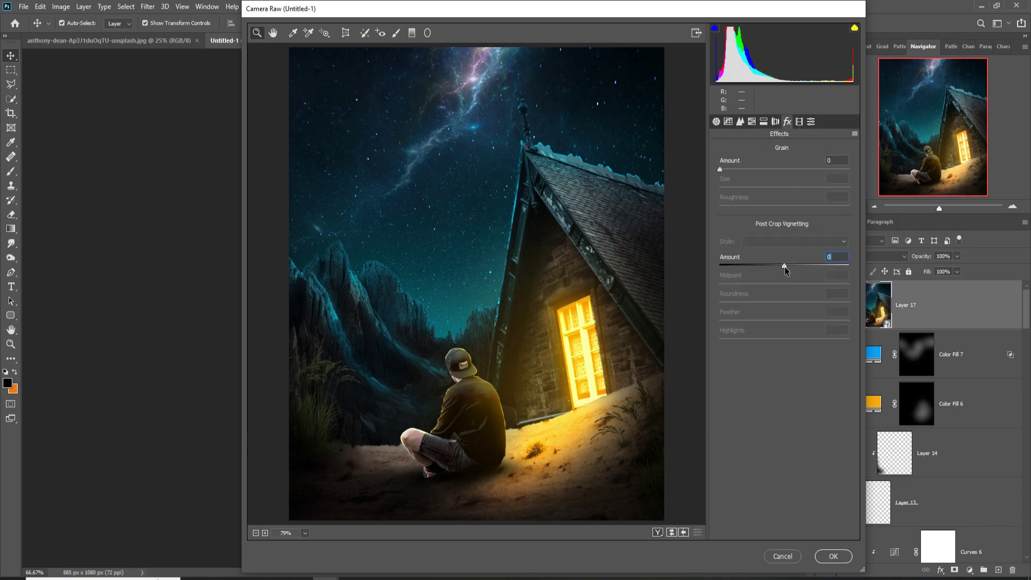
left_click_drag(784, 266, 768, 266)
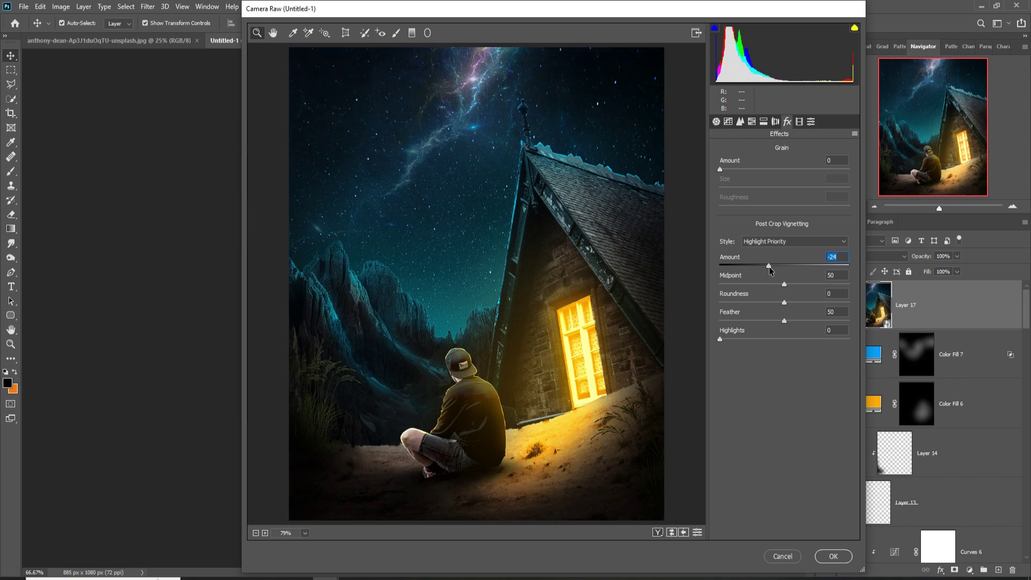
left_click(774, 122)
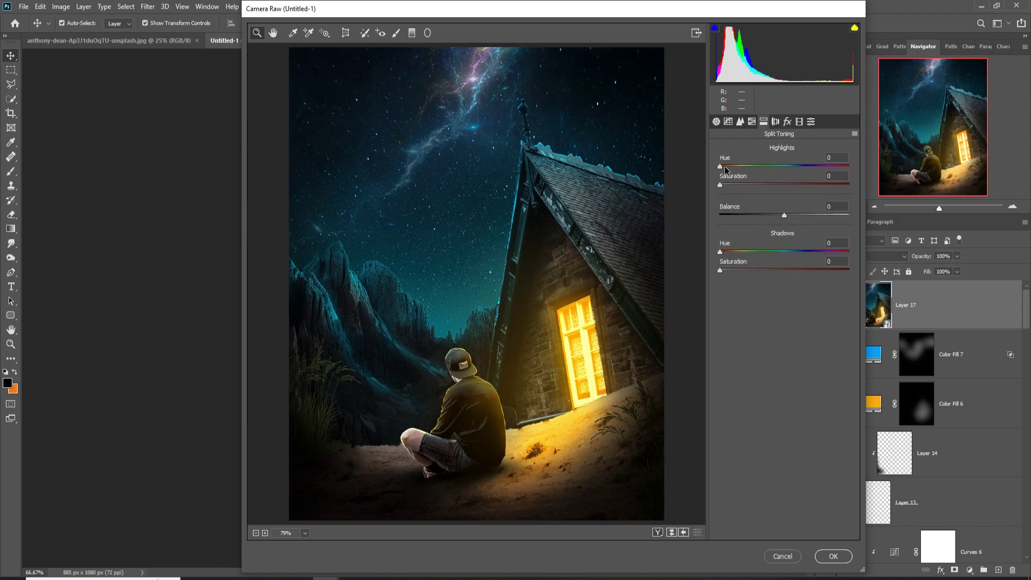
Step: Split-tone with Highlights Hue 47 and lightly saturated blue Shadows at Hue 200
mouse_move(721, 167)
left_mouse_down()
mouse_move(794, 168)
mouse_move(736, 168)
mouse_move(726, 184)
left_mouse_up()
left_click(720, 185)
left_click_drag(719, 253, 794, 253)
type("200")
left_click_drag(719, 270, 729, 270)
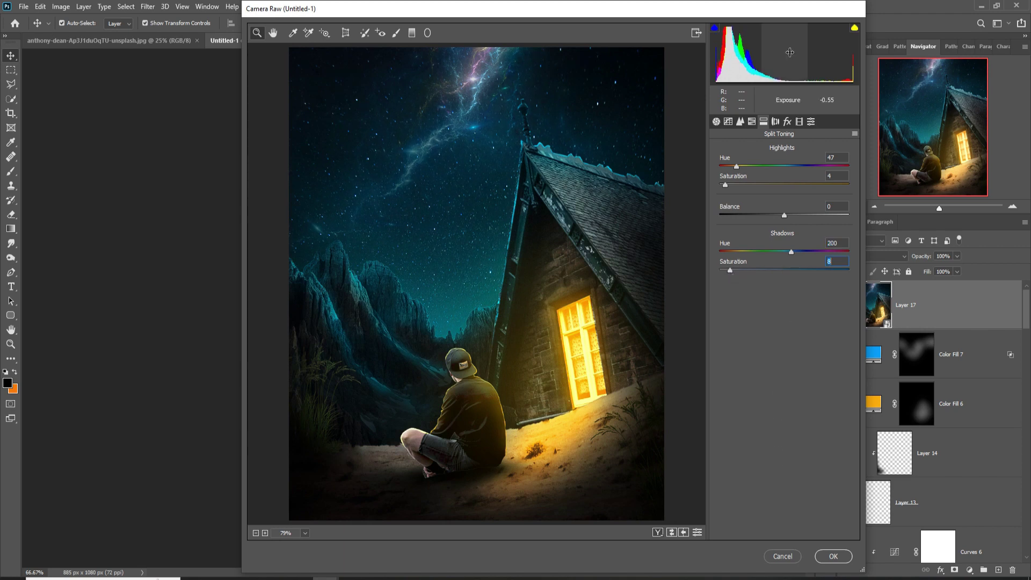
Step: Shift the Yellows hue in HSL and apply the Camera Raw Filter to Layer 17
left_click(752, 123)
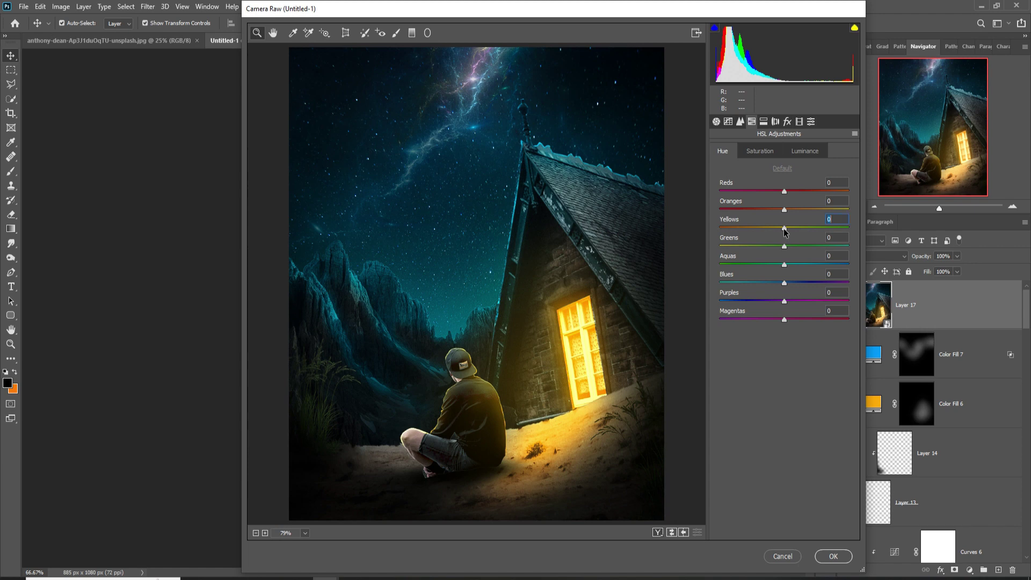
mouse_move(784, 229)
left_mouse_down()
mouse_move(763, 230)
mouse_move(798, 230)
mouse_move(787, 229)
left_mouse_up()
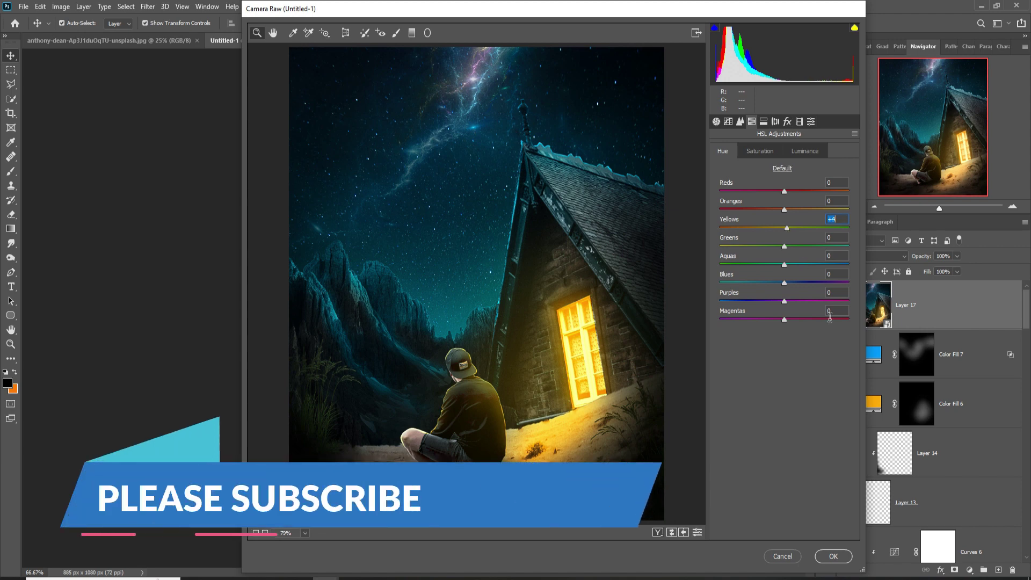
left_click(825, 557)
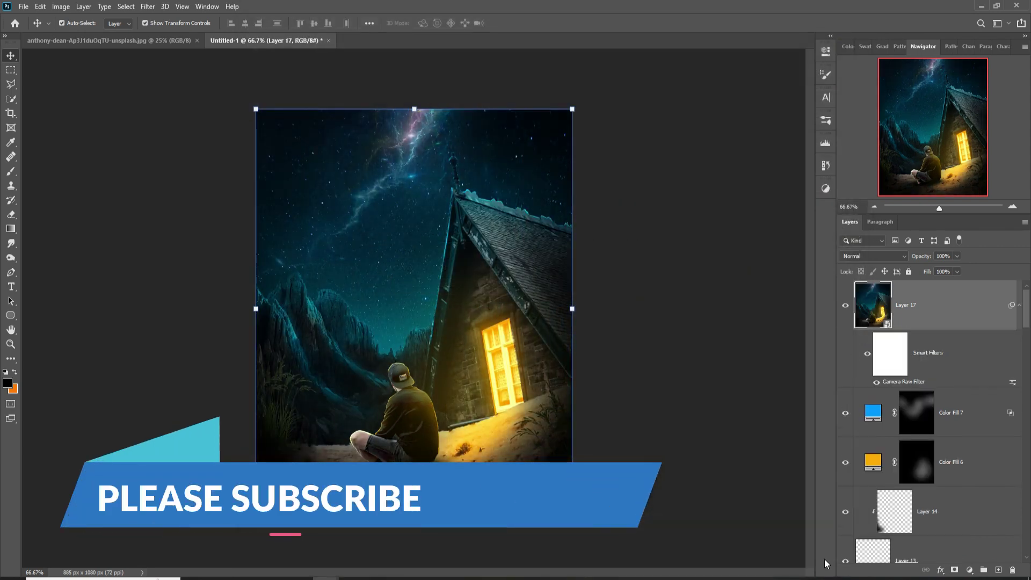